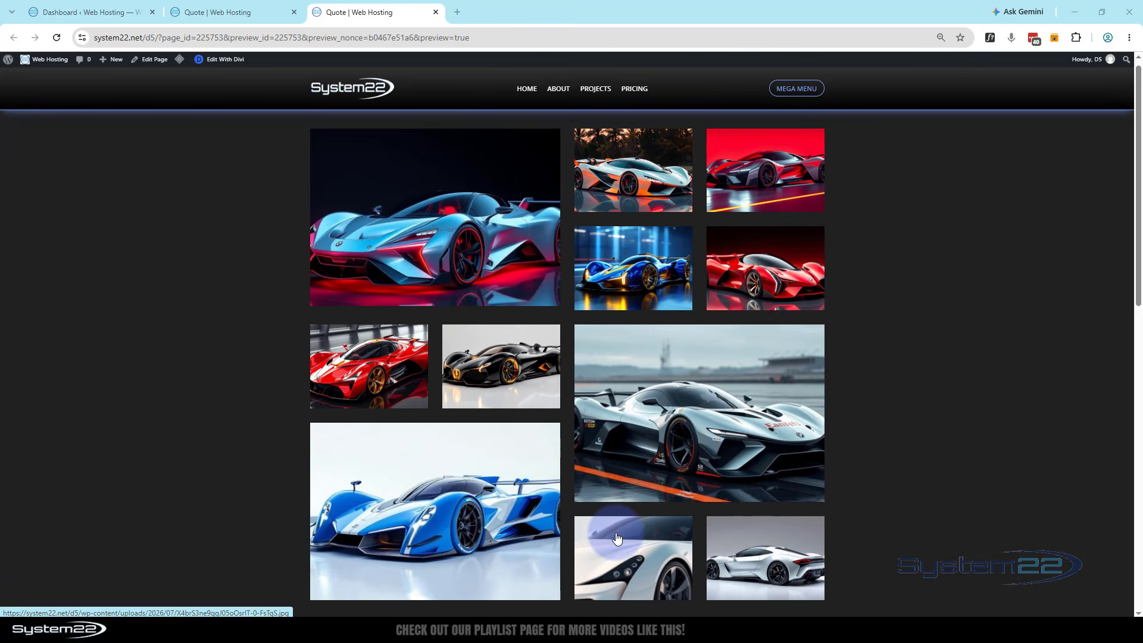
- View the large grey race car image in the gallery's lightbox and close it again
{"action": "left_click", "coordinate": [744, 418]}
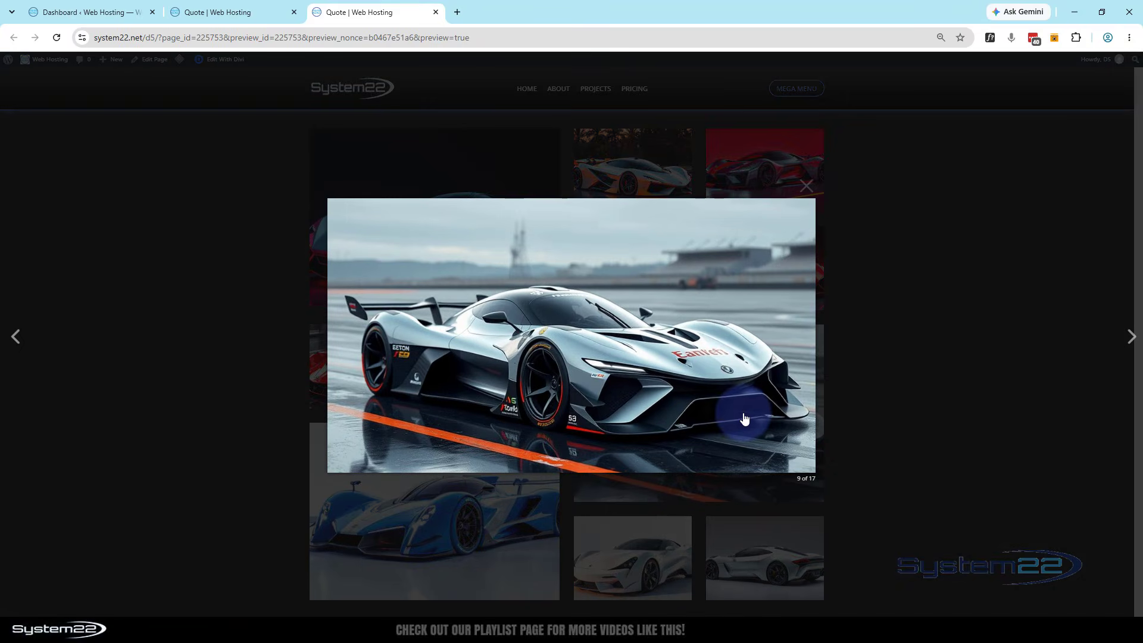
{"action": "left_click", "coordinate": [809, 187]}
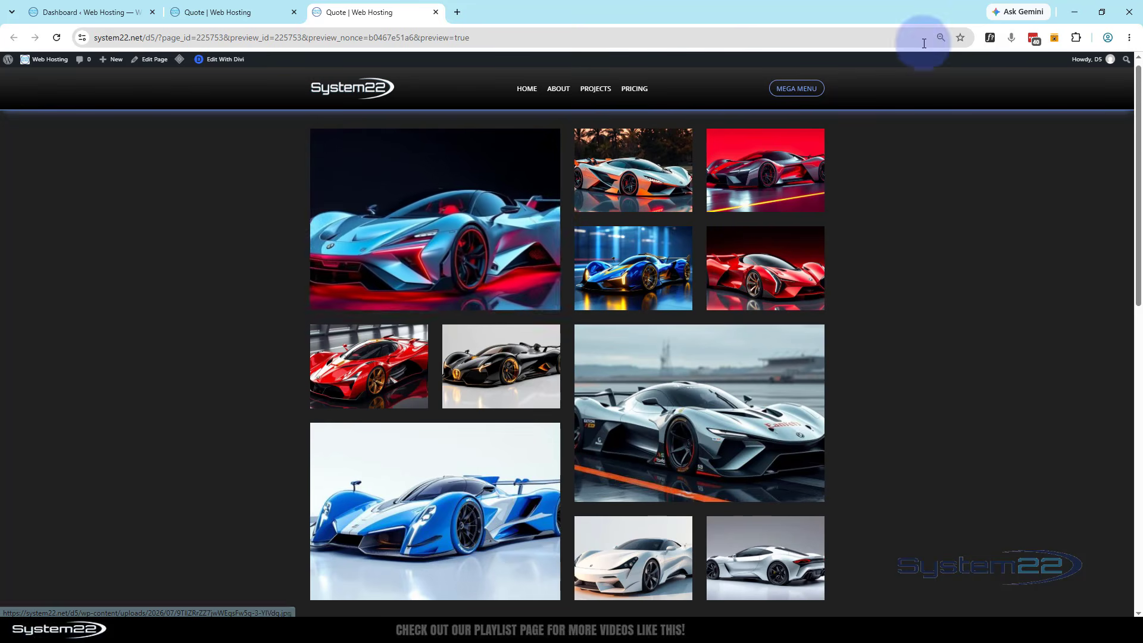
- Reset the browser zoom, switch to the page builder tab and leave its preview mode
{"action": "left_click", "coordinate": [942, 38]}
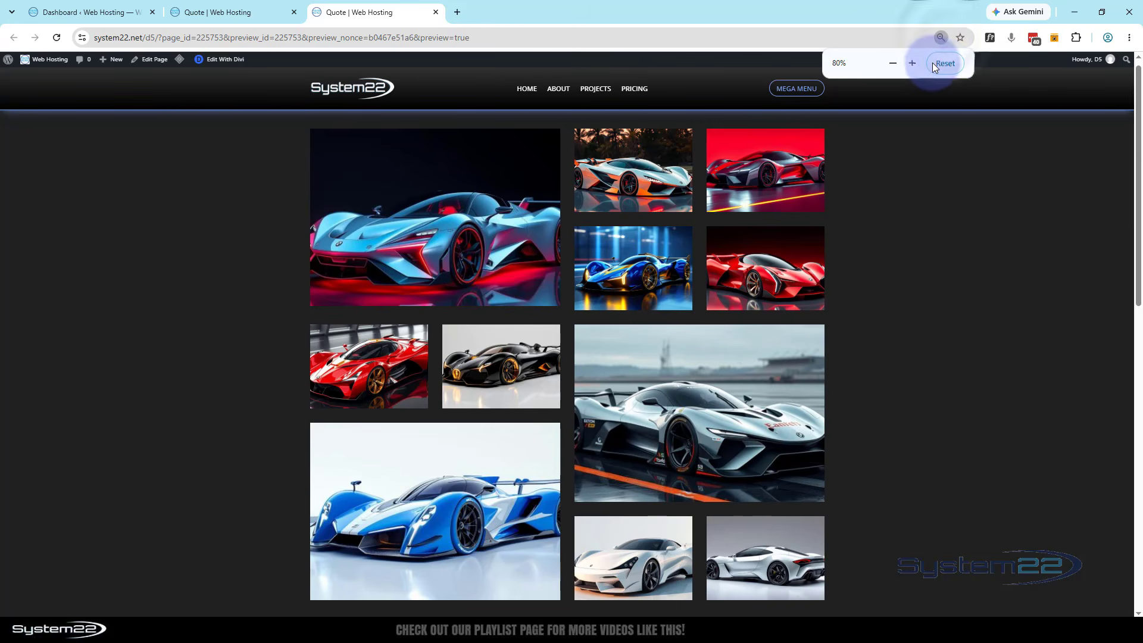
{"action": "left_click", "coordinate": [945, 63]}
{"action": "left_click", "coordinate": [217, 12]}
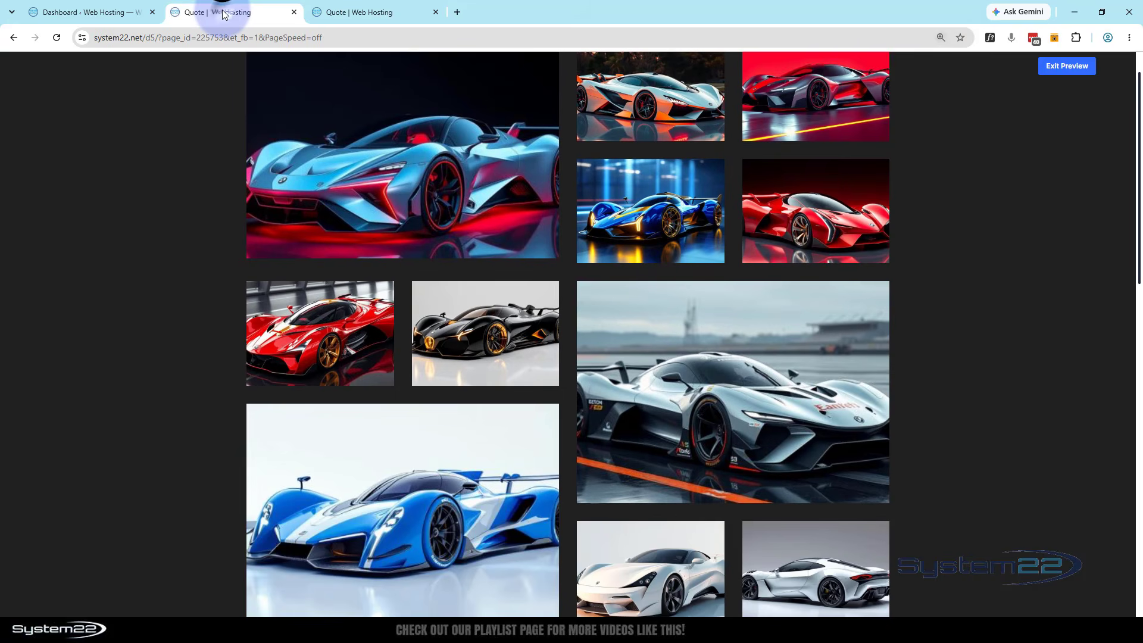
{"action": "scroll", "coordinate": [153, 349], "scroll_direction": "up", "scroll_amount": 2}
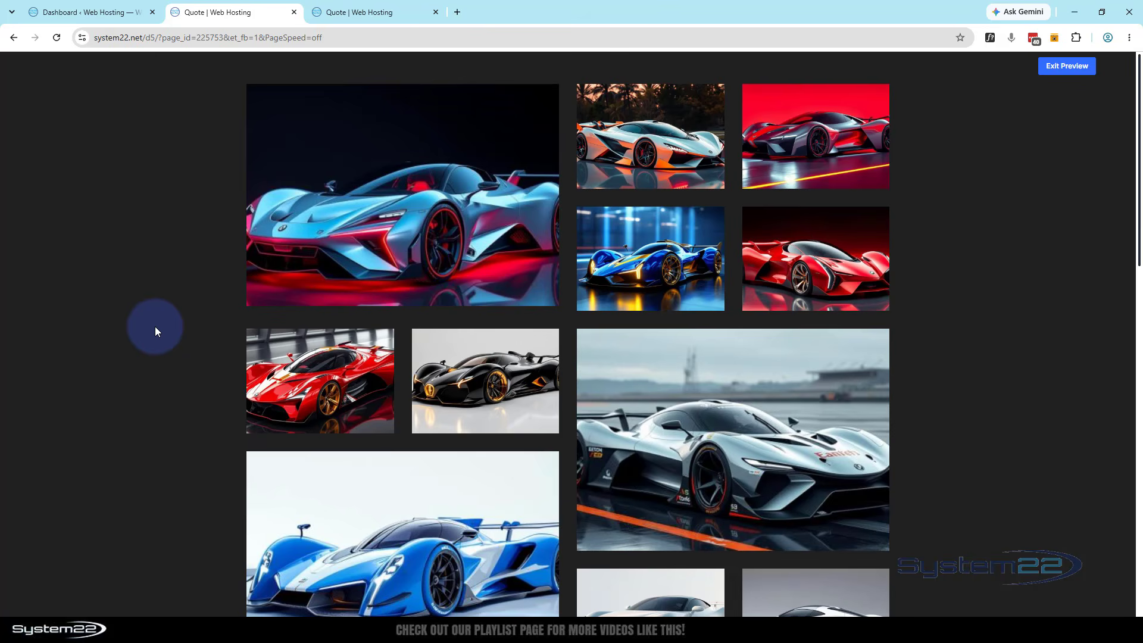
{"action": "left_click", "coordinate": [1066, 66]}
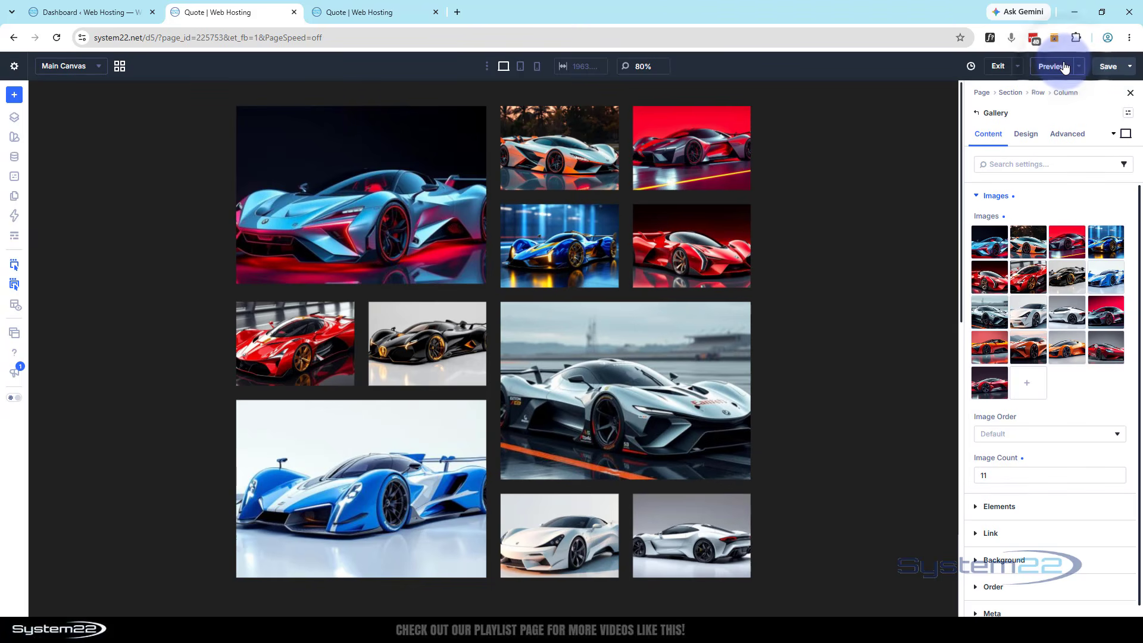
- Delete the row containing the existing car gallery from the top section
{"action": "left_click", "coordinate": [242, 113]}
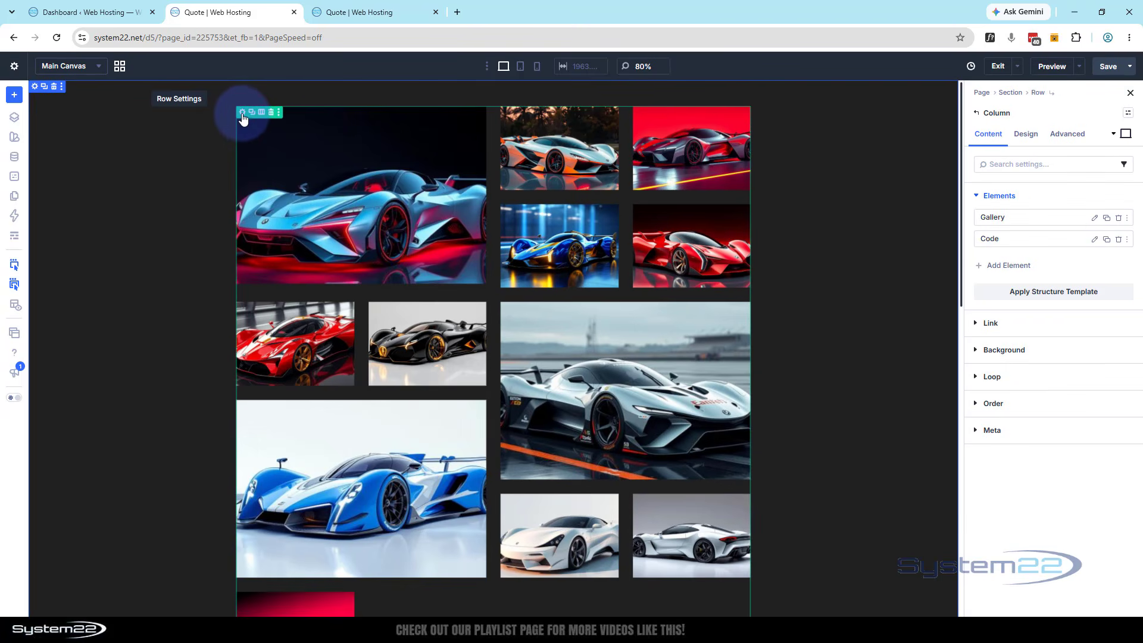
{"action": "left_click", "coordinate": [243, 115]}
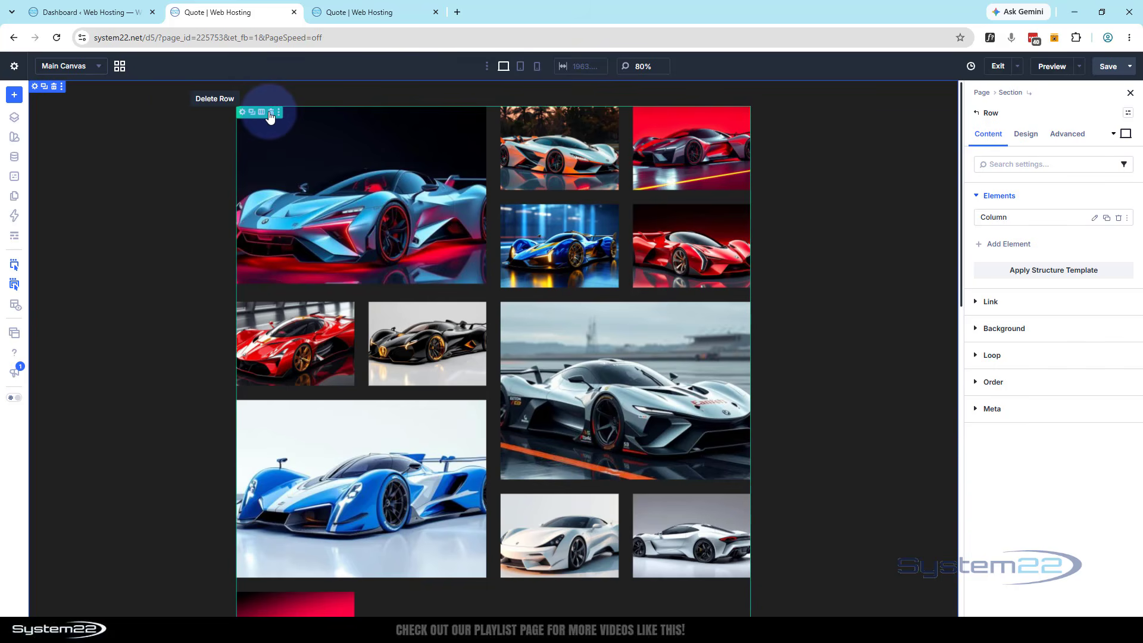
{"action": "left_click", "coordinate": [271, 112]}
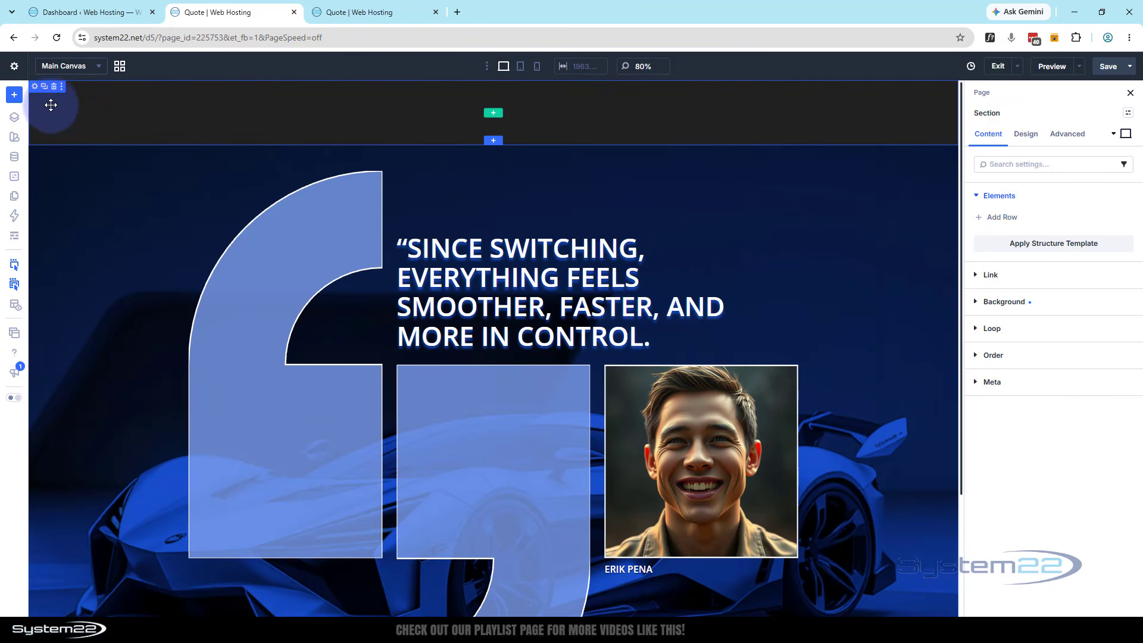
- Add a single-column flex row to the empty top section and insert a Gallery module in it
{"action": "left_click", "coordinate": [494, 114]}
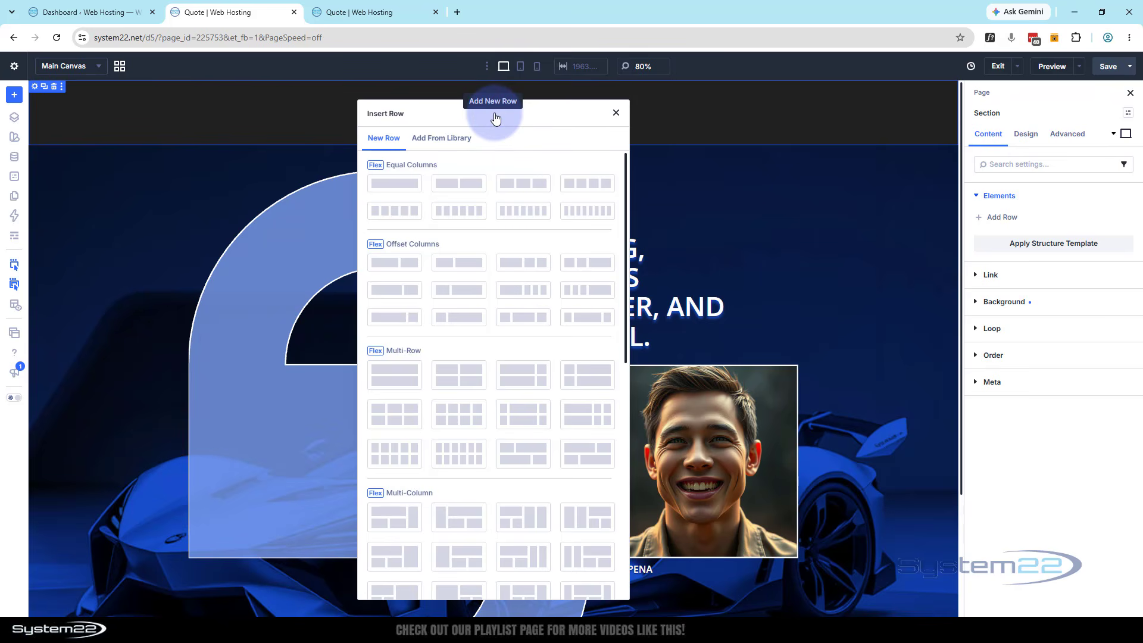
{"action": "left_click", "coordinate": [391, 185]}
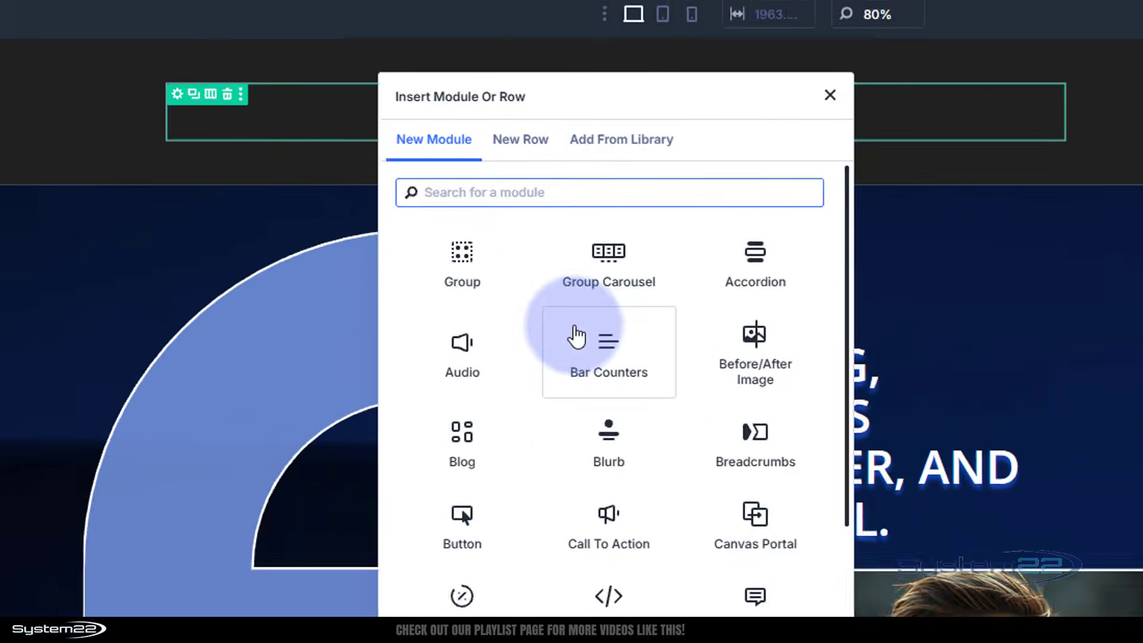
{"action": "scroll", "coordinate": [472, 254], "scroll_direction": "down", "scroll_amount": 4}
{"action": "scroll", "coordinate": [661, 402], "scroll_direction": "down", "scroll_amount": 3}
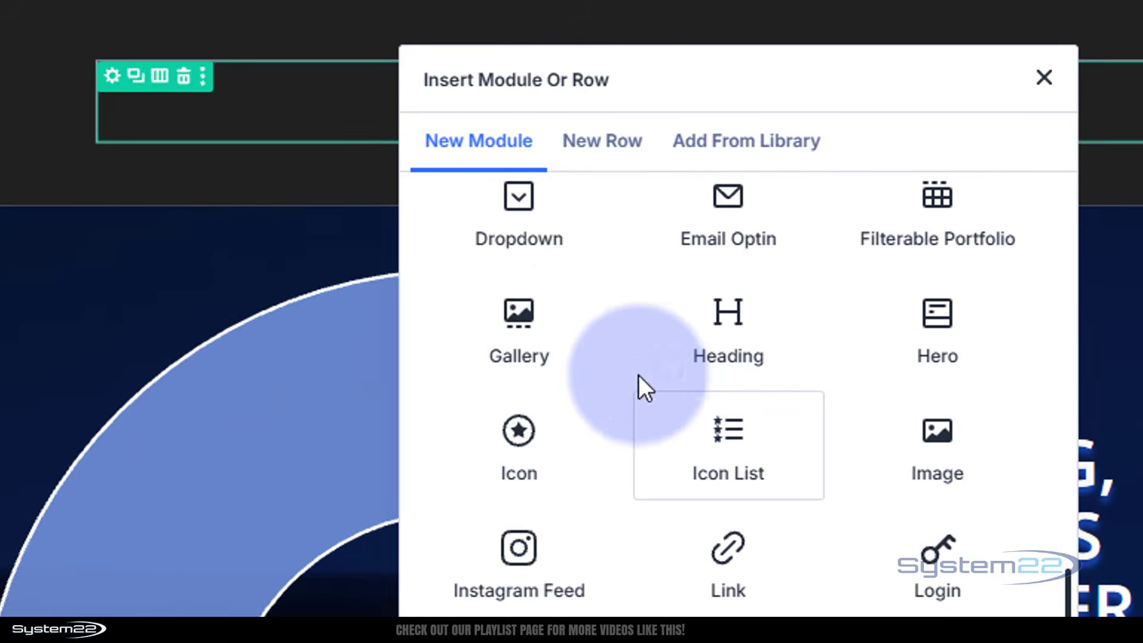
{"action": "left_click", "coordinate": [518, 339]}
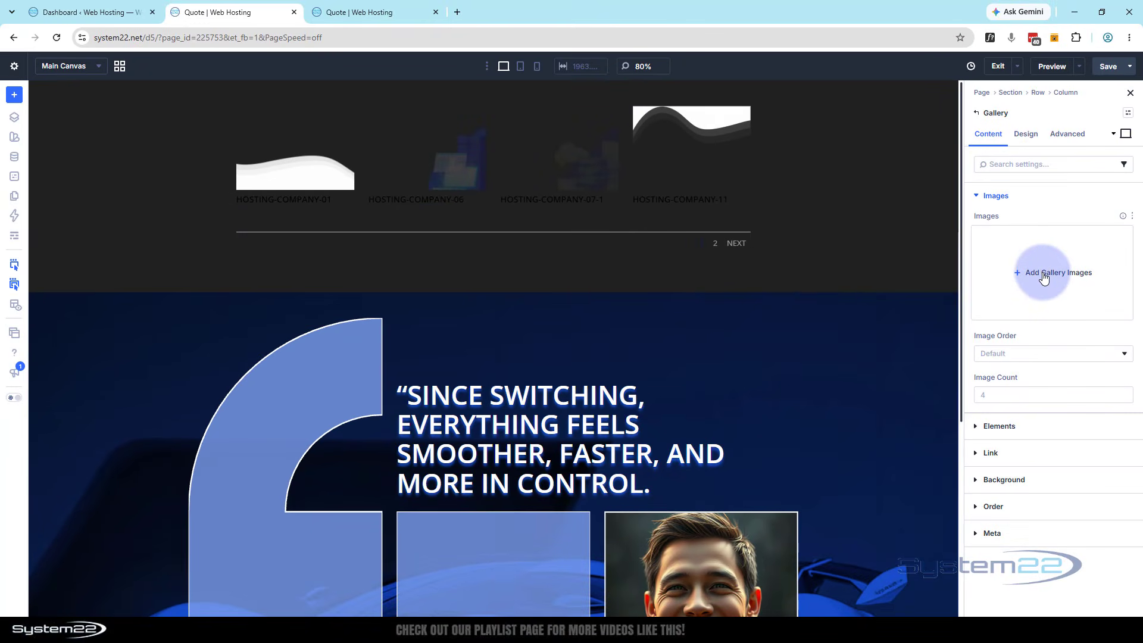
- Add 17 car images from the media library's first two rows to the gallery, starting at the third thumbnail and excluding knockout-grid-01b-scaled-1
{"action": "left_click", "coordinate": [1043, 276]}
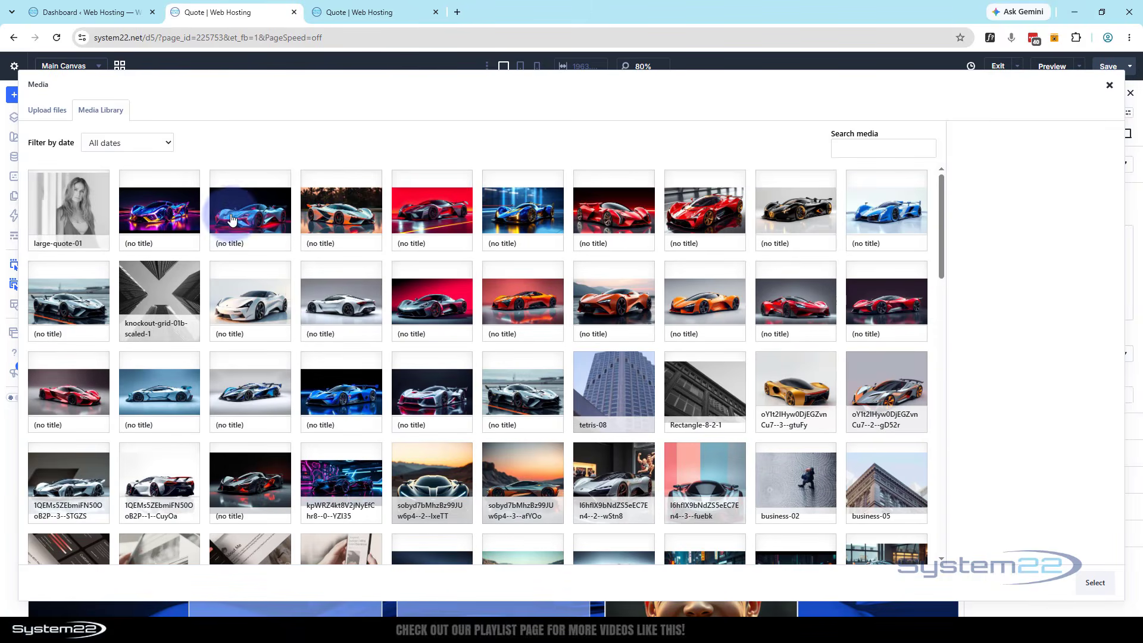
{"action": "left_click", "coordinate": [246, 215]}
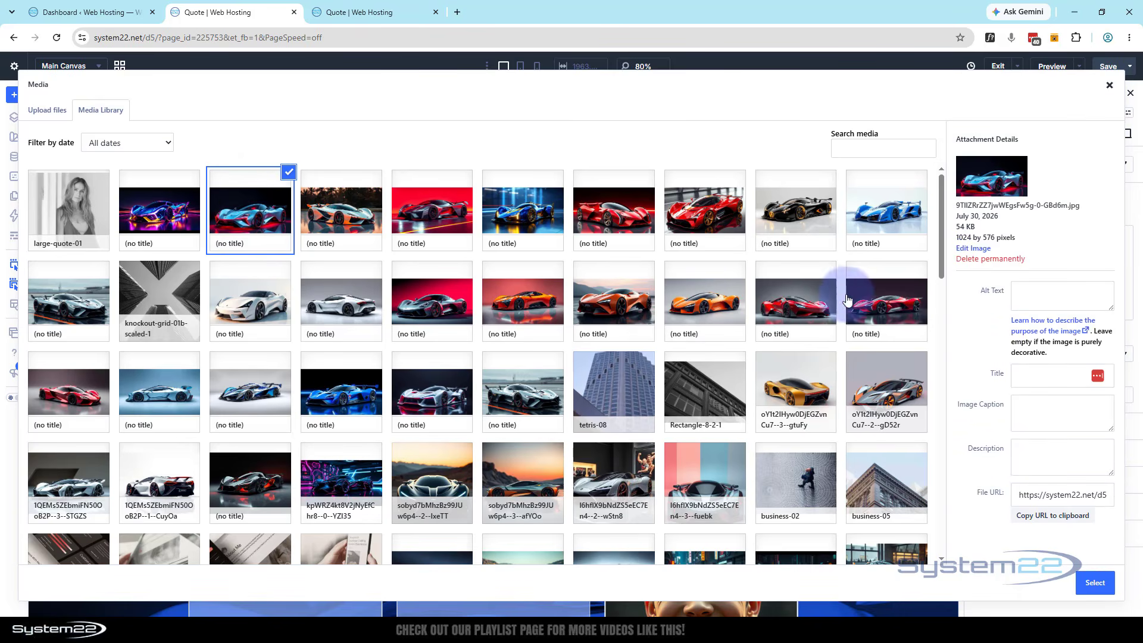
{"action": "left_click", "coordinate": [893, 310], "text": "shift"}
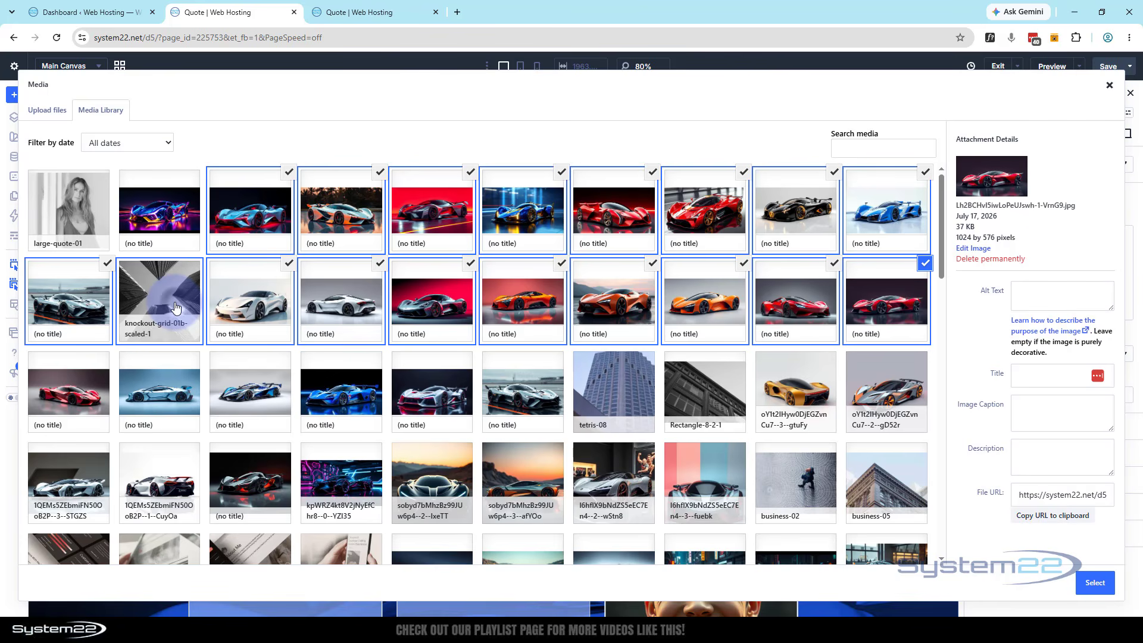
{"action": "left_click", "coordinate": [1082, 574]}
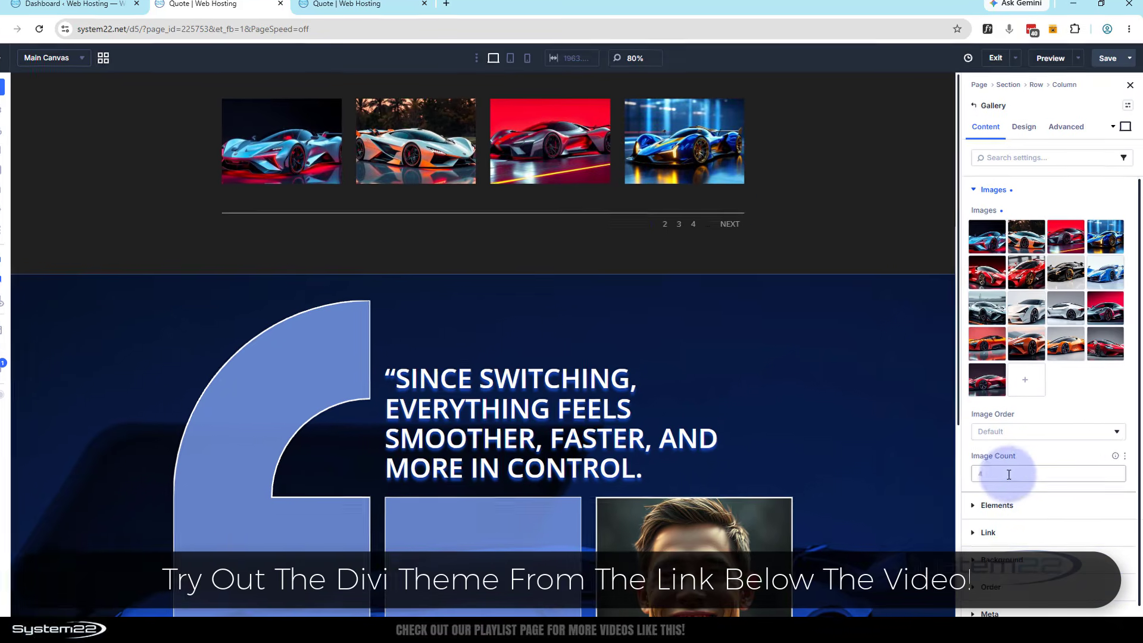
- Set the gallery's image count to 12
{"action": "left_click", "coordinate": [1009, 475]}
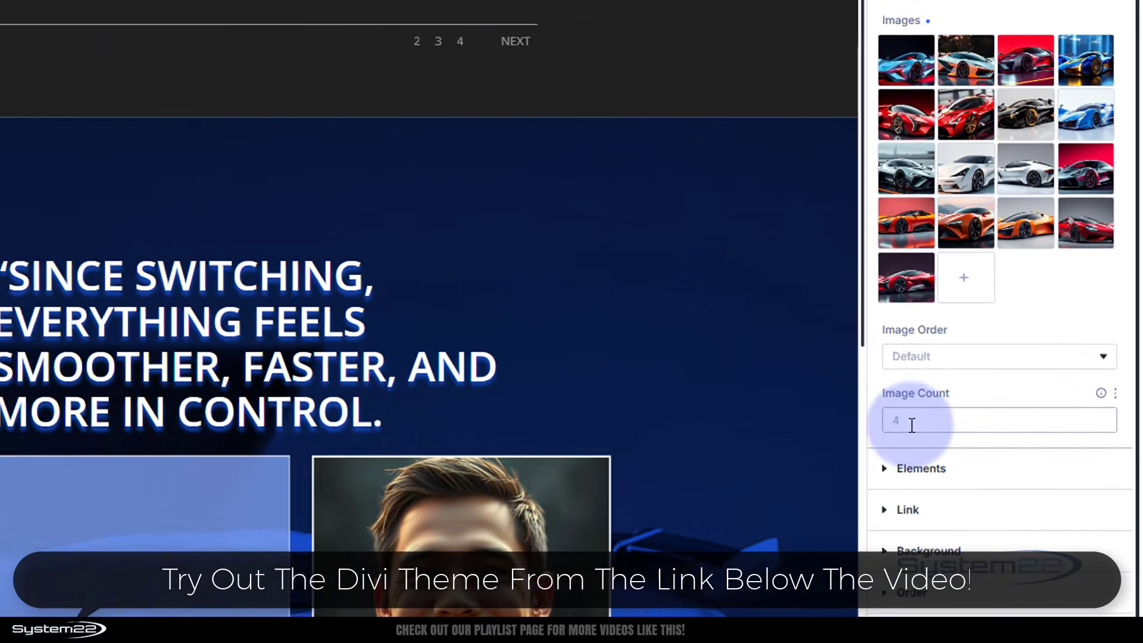
{"action": "left_click", "coordinate": [1035, 473]}
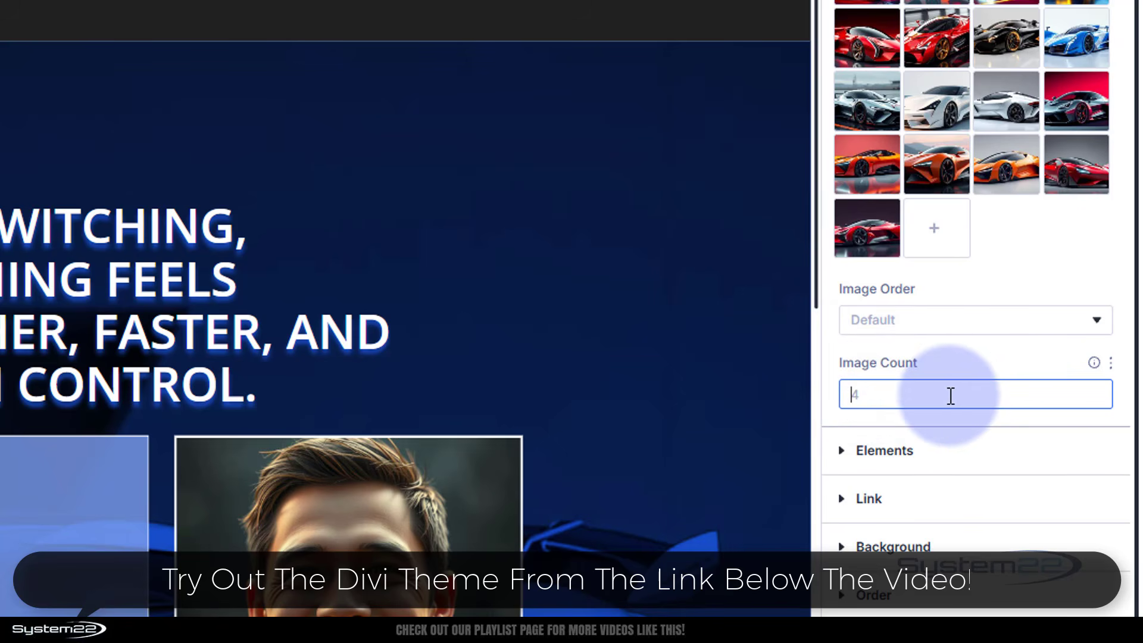
{"action": "type", "text": "12"}
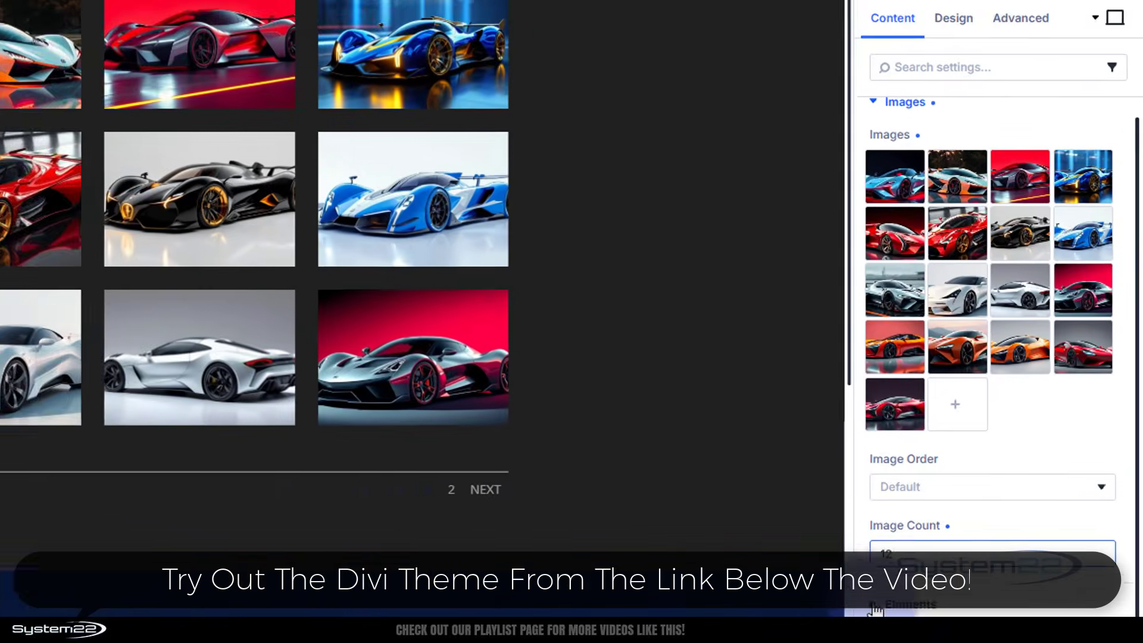
- Turn off the gallery's title and caption display and its pagination
{"action": "left_click", "coordinate": [876, 605]}
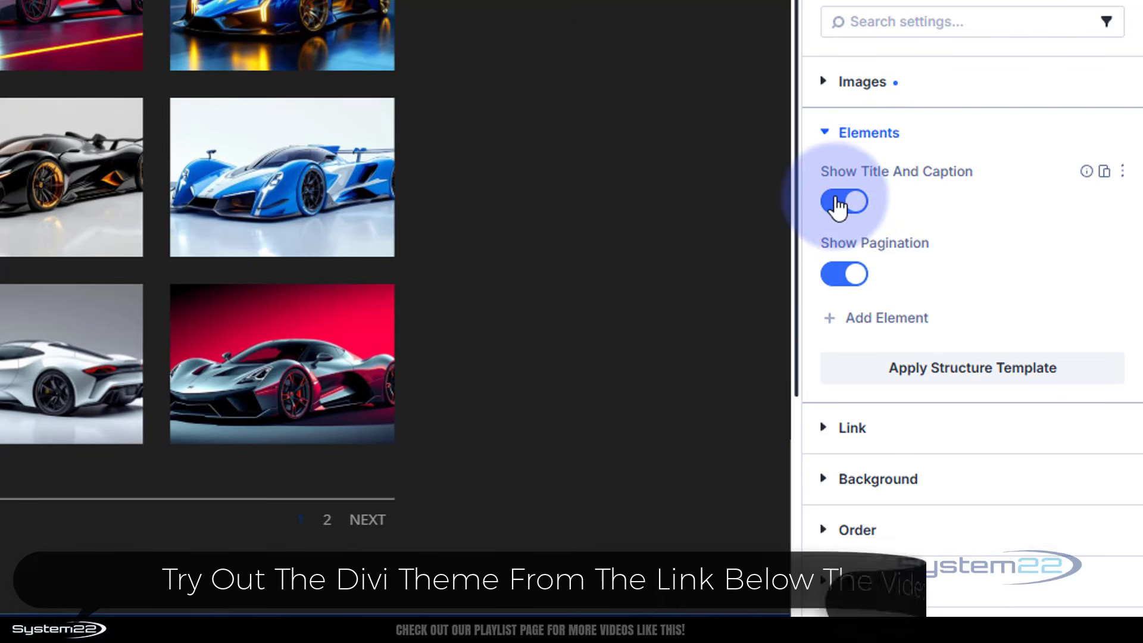
{"action": "left_click", "coordinate": [840, 204]}
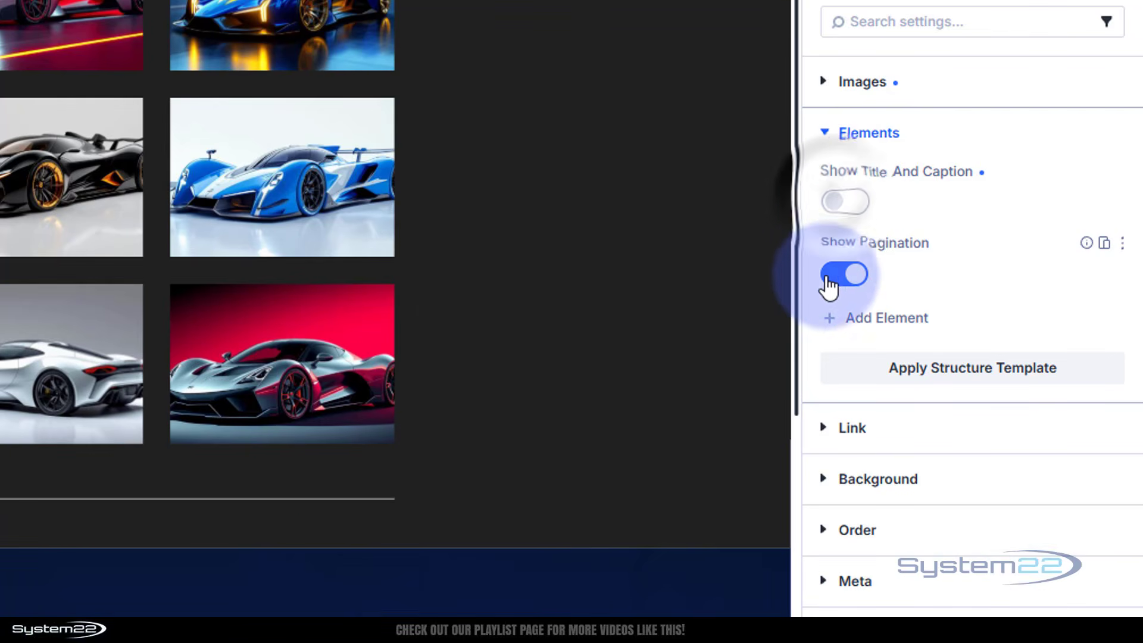
{"action": "left_click", "coordinate": [840, 276]}
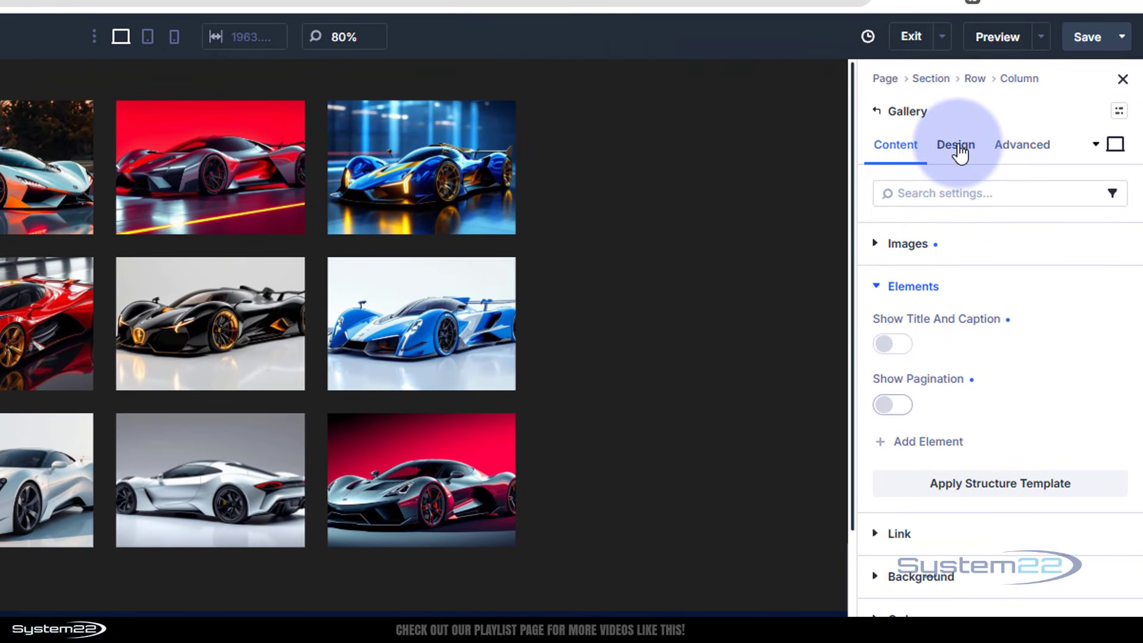
- In the gallery's grid editor, make items 1, 8 and 9 each span two columns and two rows, and close the editor
{"action": "left_click", "coordinate": [957, 147]}
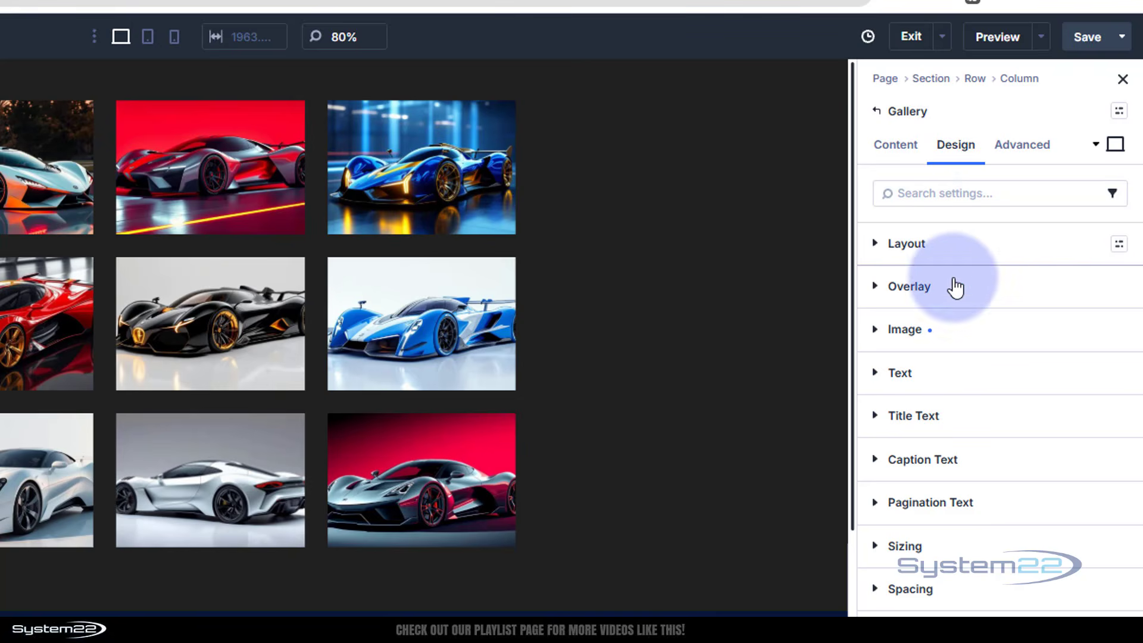
{"action": "left_click", "coordinate": [963, 244]}
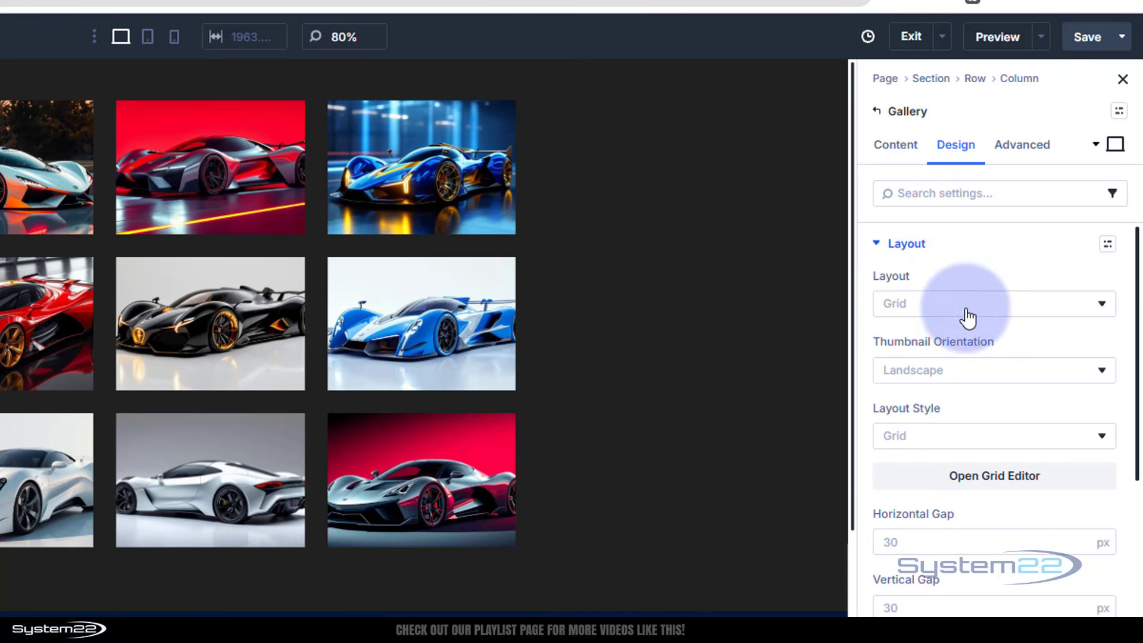
{"action": "left_click", "coordinate": [1004, 477]}
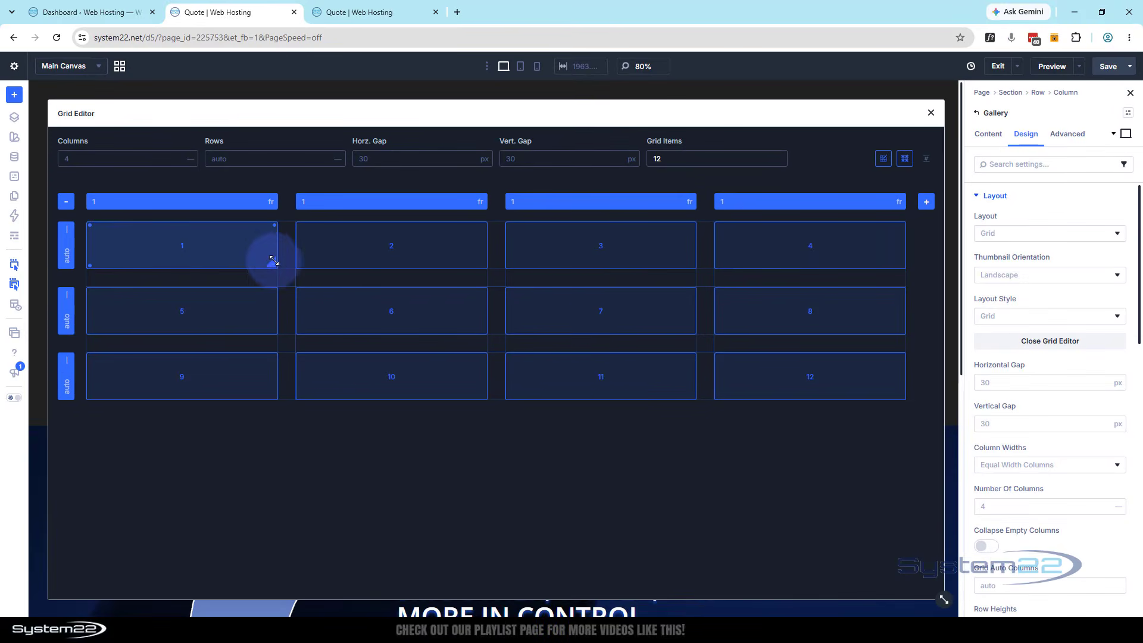
{"action": "mouse_move", "coordinate": [270, 264]}
{"action": "left_click_drag", "start_coordinate": [270, 265], "coordinate": [425, 325]}
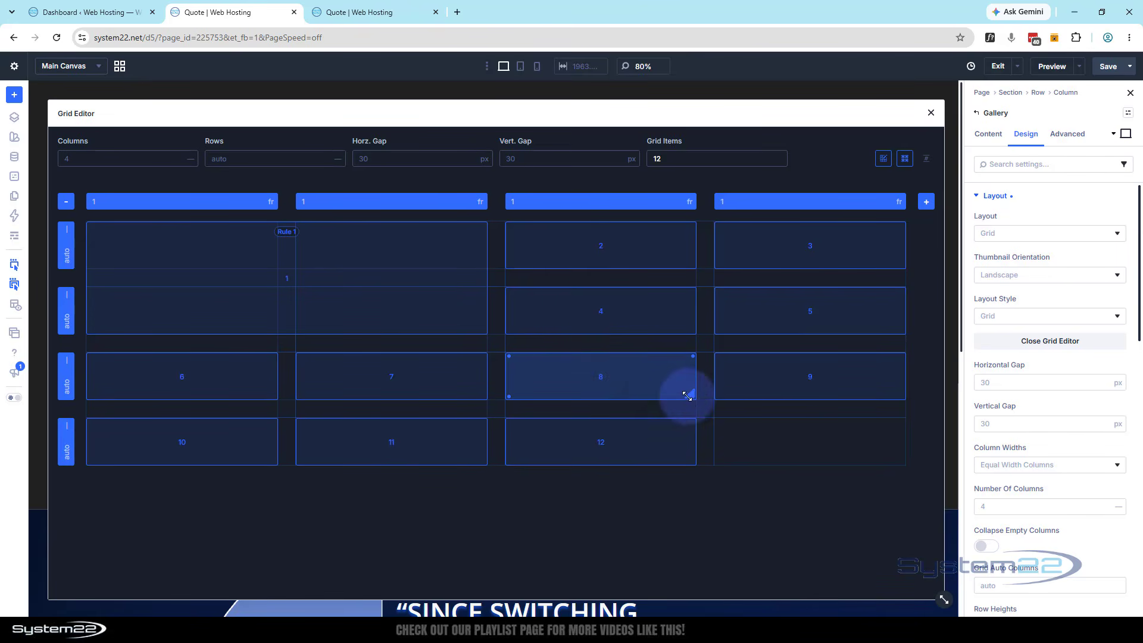
{"action": "left_click_drag", "start_coordinate": [703, 398], "coordinate": [834, 446]}
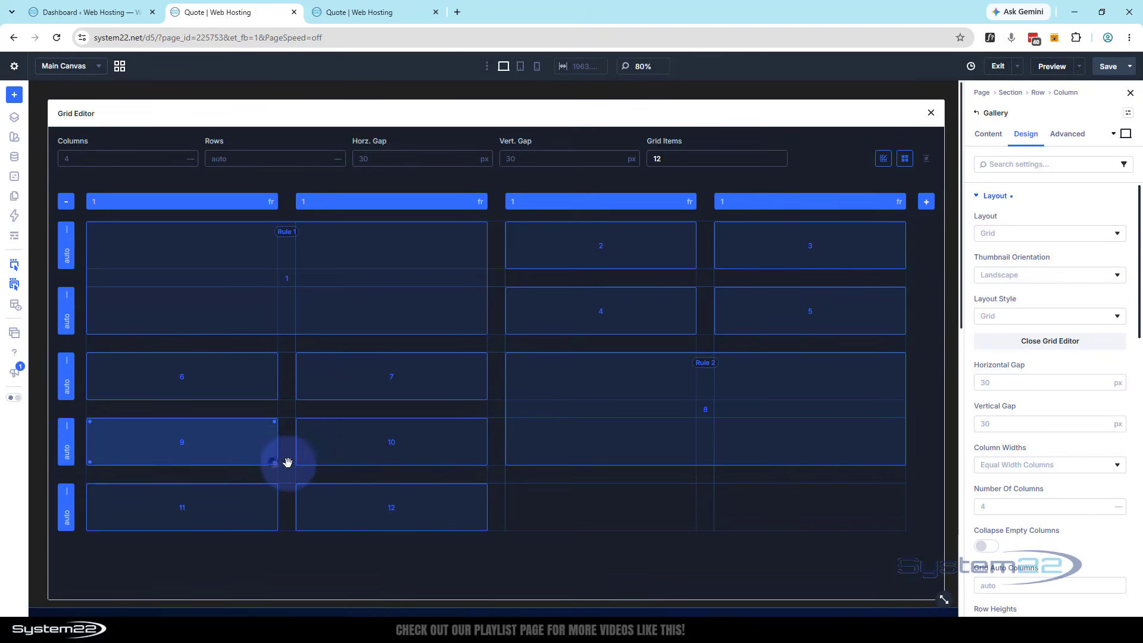
{"action": "left_click_drag", "start_coordinate": [287, 463], "coordinate": [476, 523]}
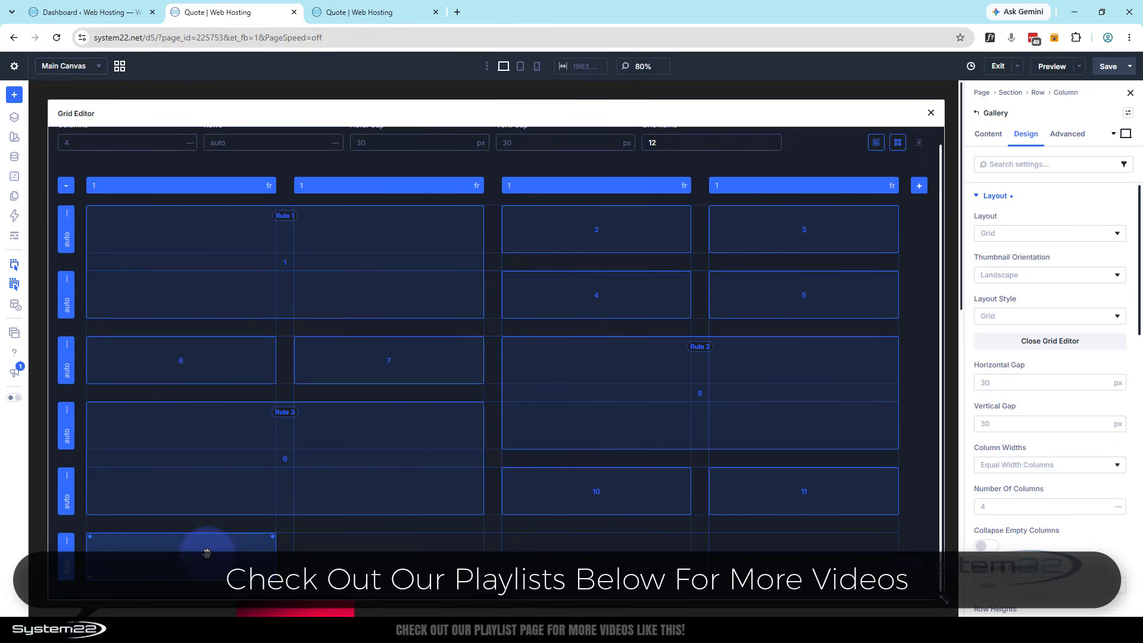
{"action": "left_click", "coordinate": [931, 113]}
- Set the gallery's image count to 11 to drop the lone image in the last row
{"action": "scroll", "coordinate": [810, 274], "scroll_direction": "down", "scroll_amount": 2}
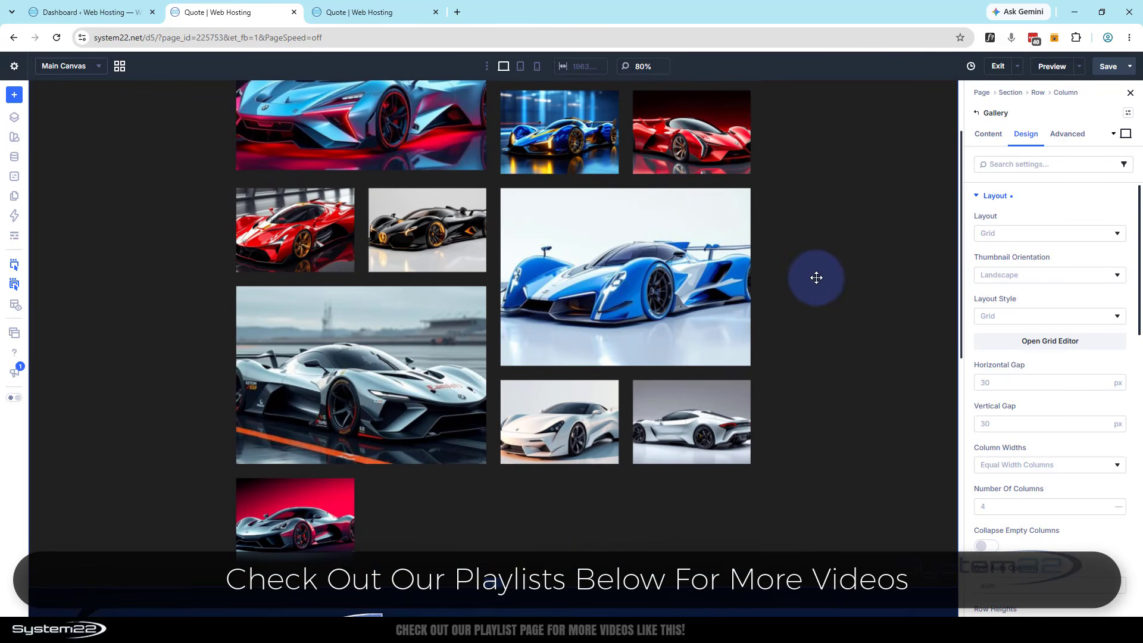
{"action": "scroll", "coordinate": [817, 299], "scroll_direction": "up", "scroll_amount": 1}
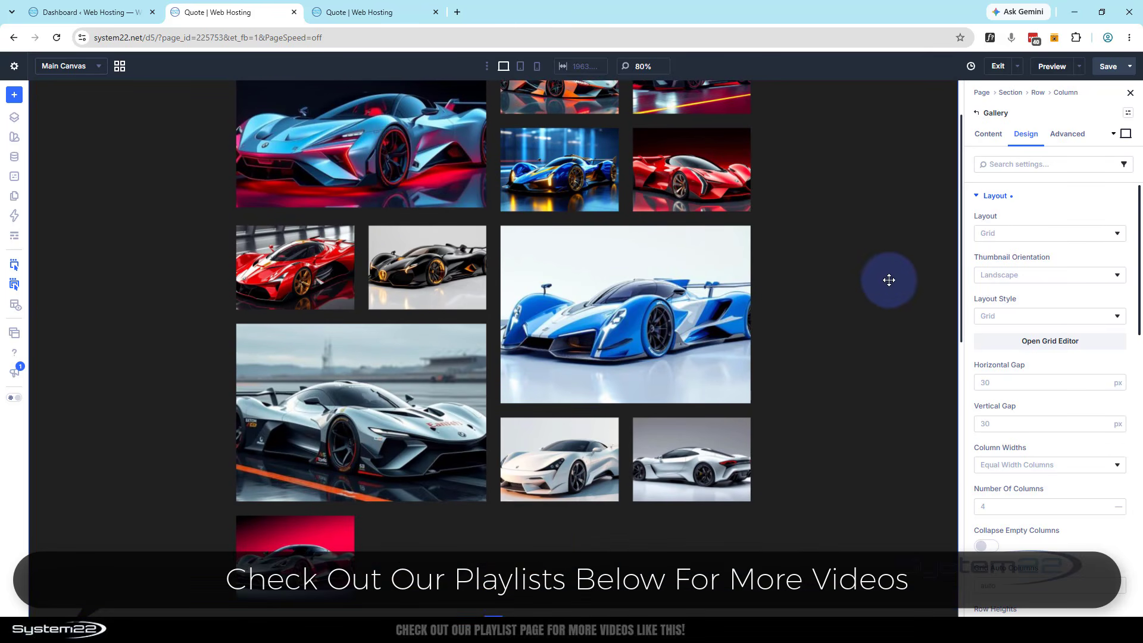
{"action": "left_click", "coordinate": [989, 133]}
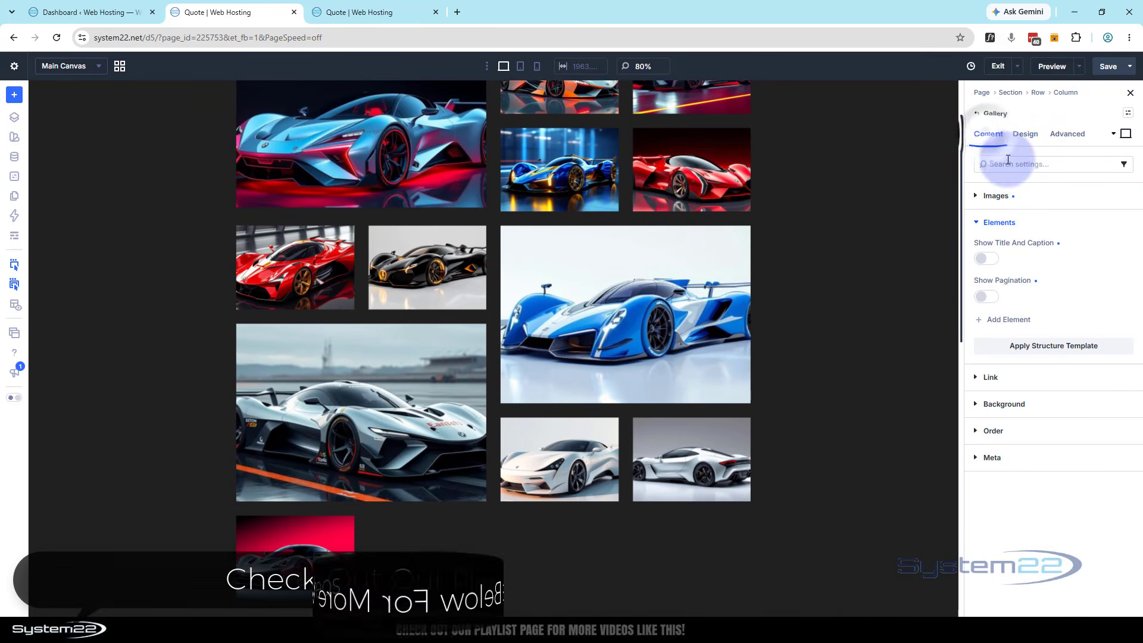
{"action": "left_click", "coordinate": [978, 199]}
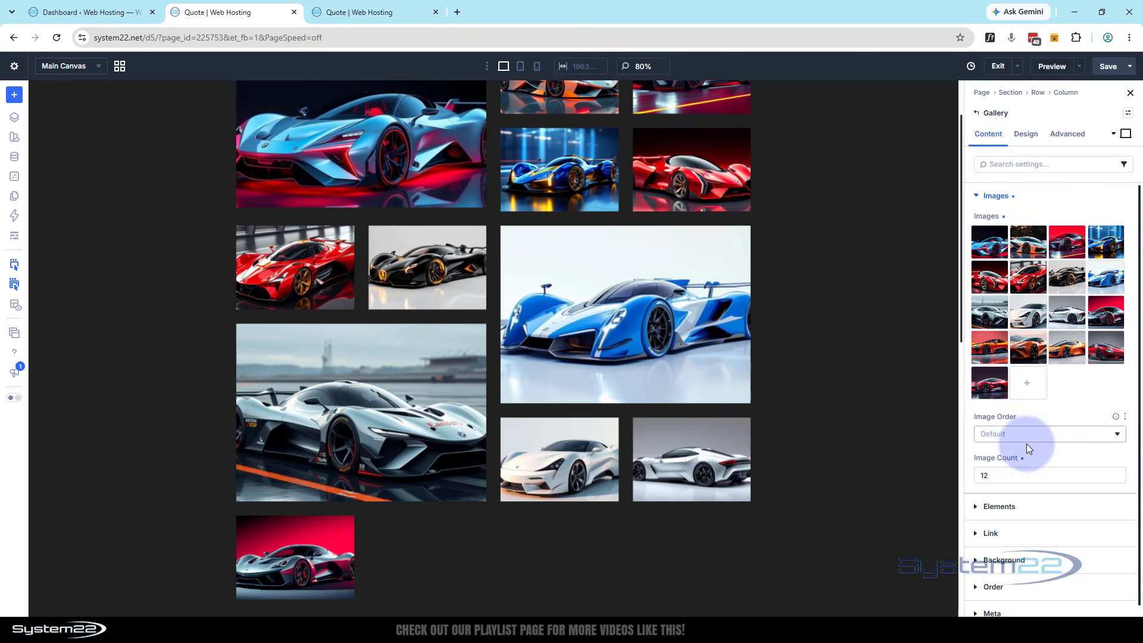
{"action": "left_click", "coordinate": [995, 473]}
{"action": "left_click", "coordinate": [988, 477]}
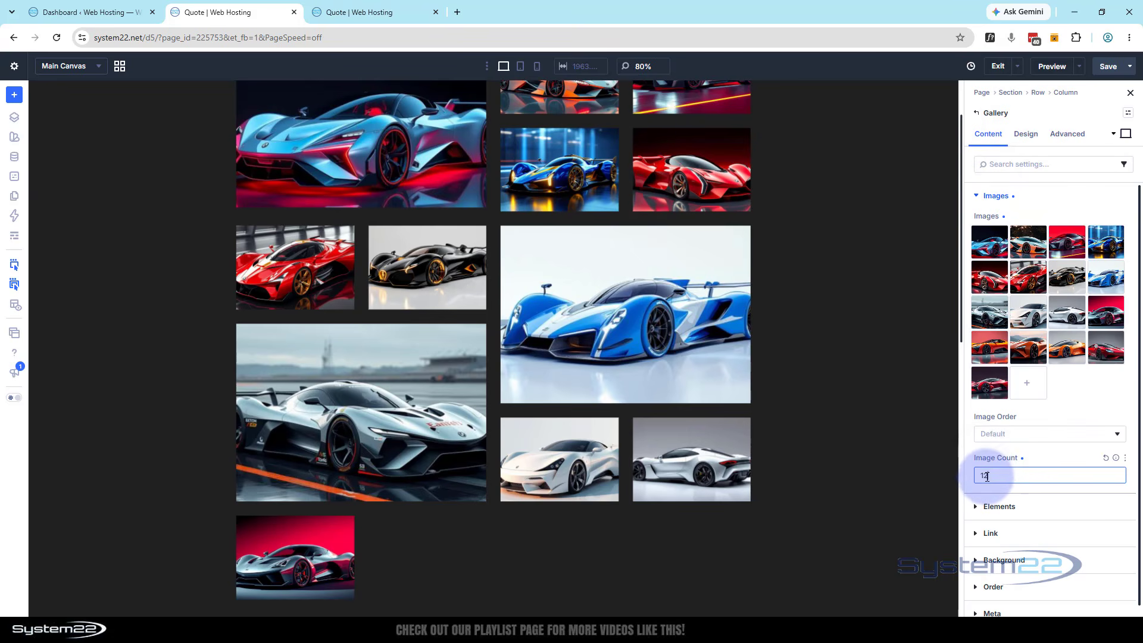
{"action": "type", "text": "1"}
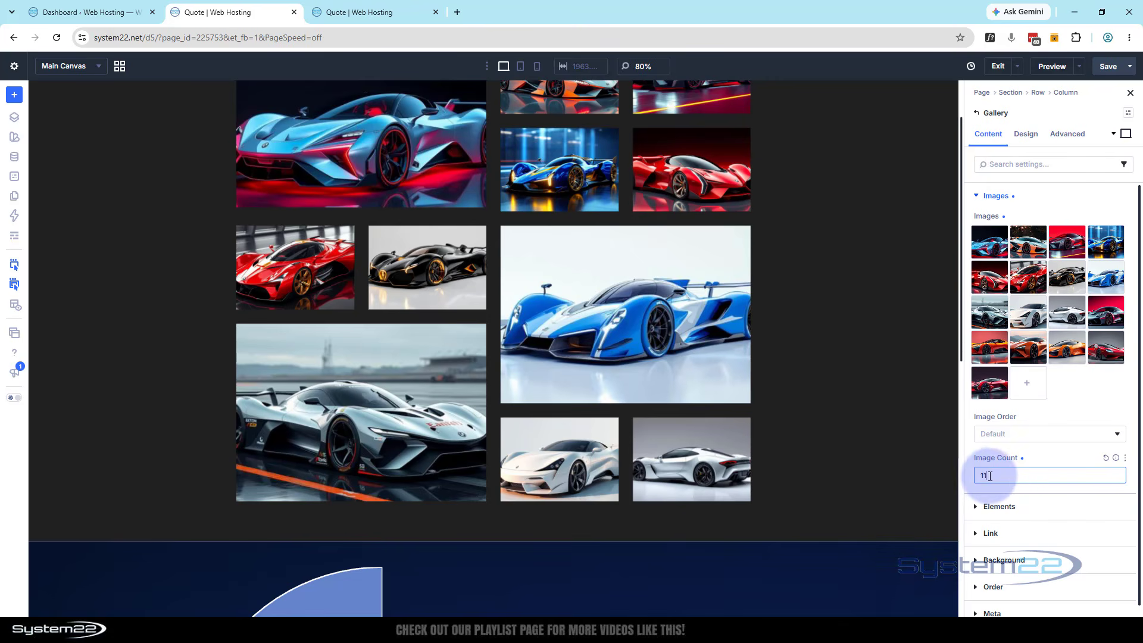
- Set the gallery's overlay icon color to FFFFFF at 0% opacity and close the color picker
{"action": "scroll", "coordinate": [854, 449], "scroll_direction": "up", "scroll_amount": 2}
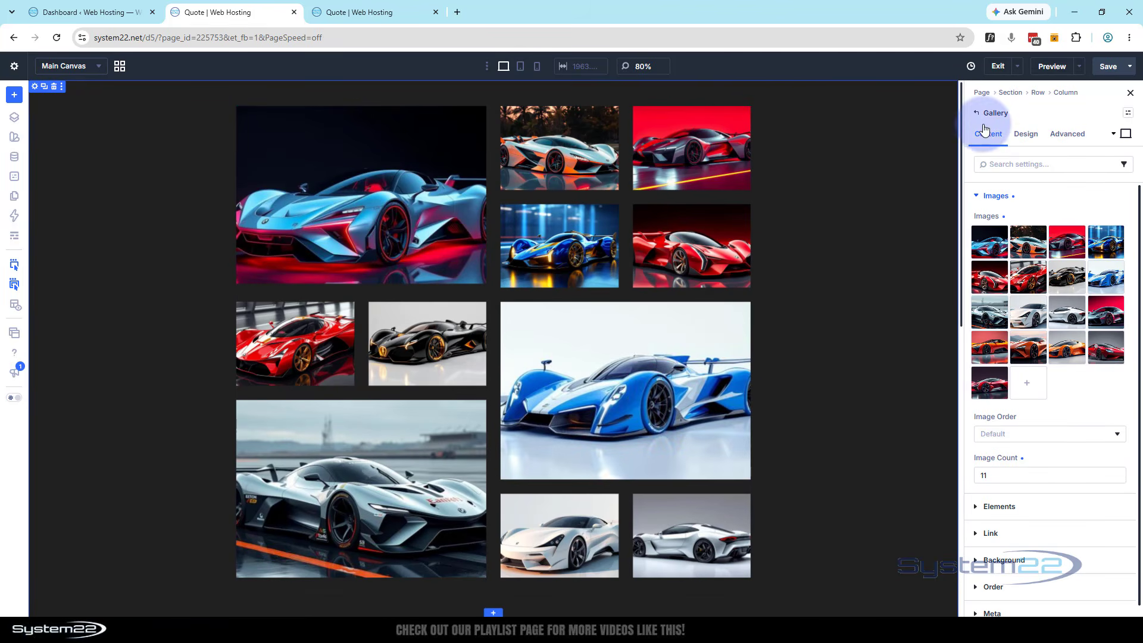
{"action": "left_click", "coordinate": [1026, 137]}
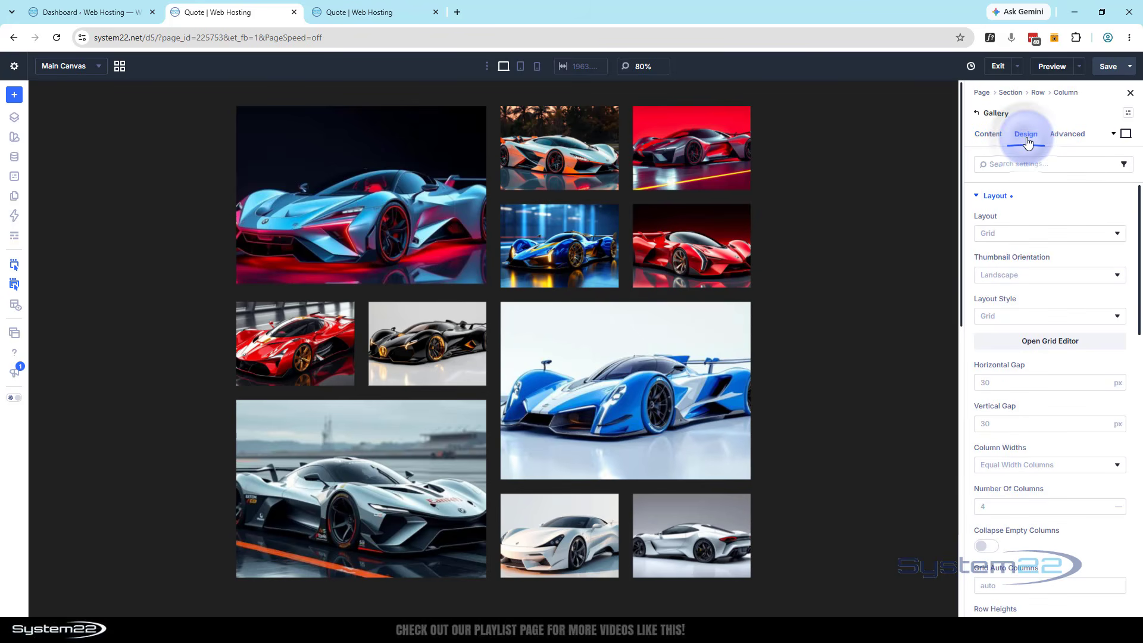
{"action": "left_click", "coordinate": [979, 198]}
{"action": "left_click", "coordinate": [1024, 225]}
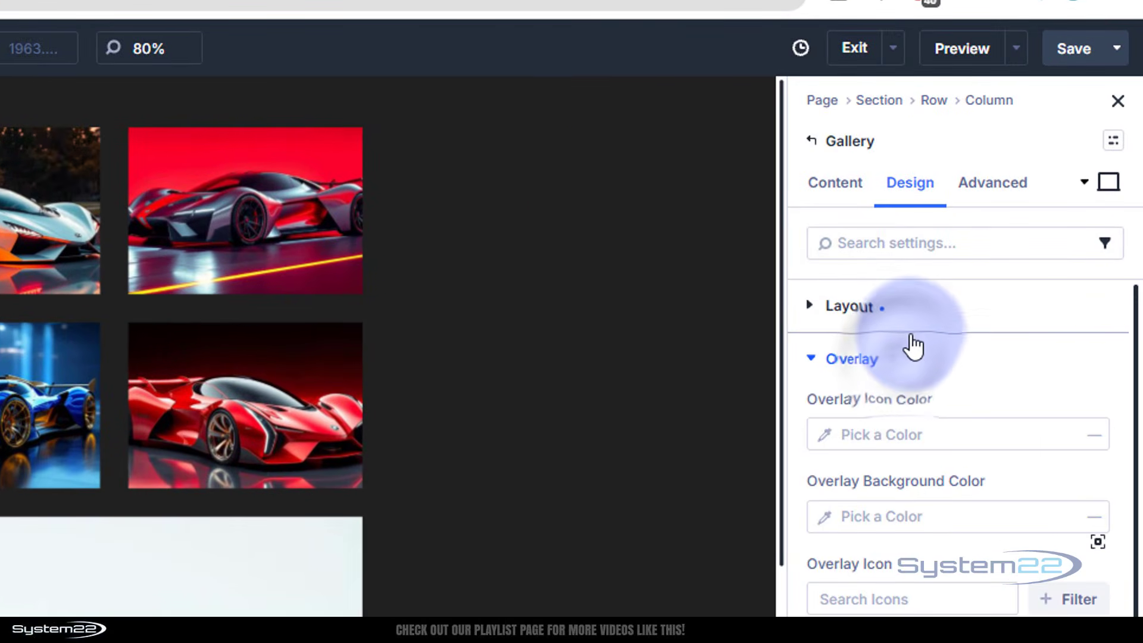
{"action": "left_click", "coordinate": [828, 444]}
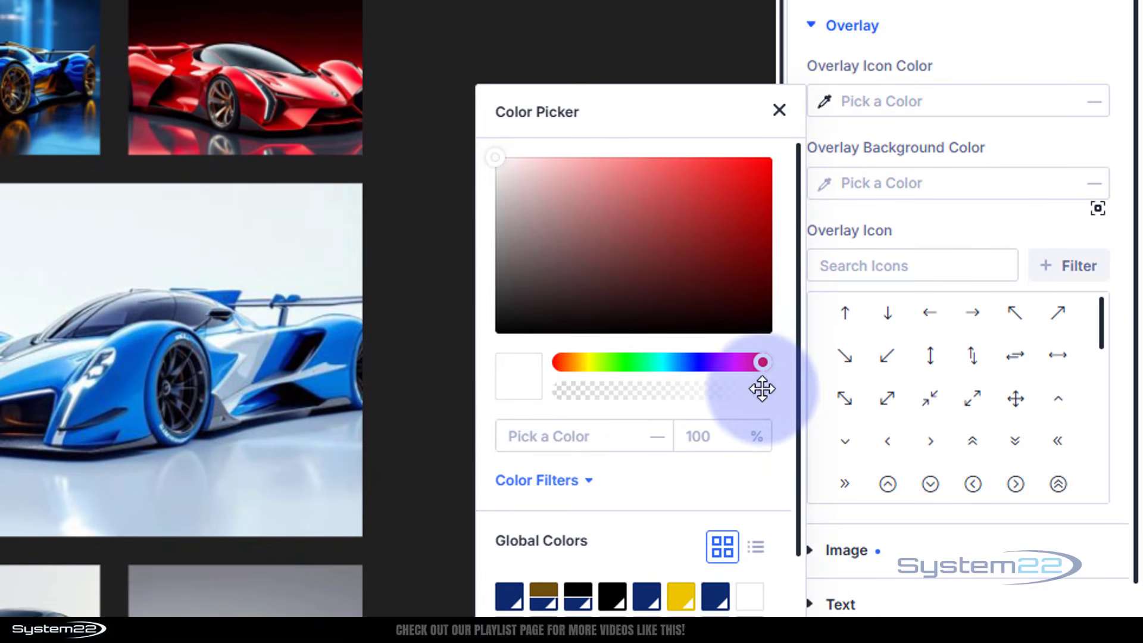
{"action": "left_click_drag", "start_coordinate": [763, 389], "coordinate": [464, 397]}
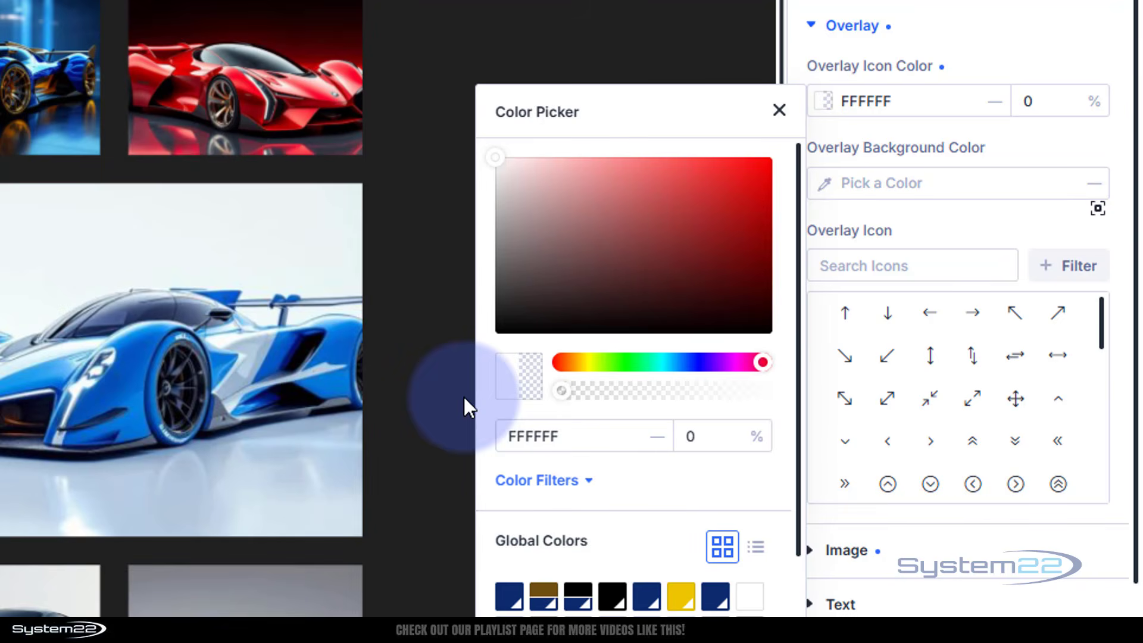
{"action": "left_click", "coordinate": [993, 52]}
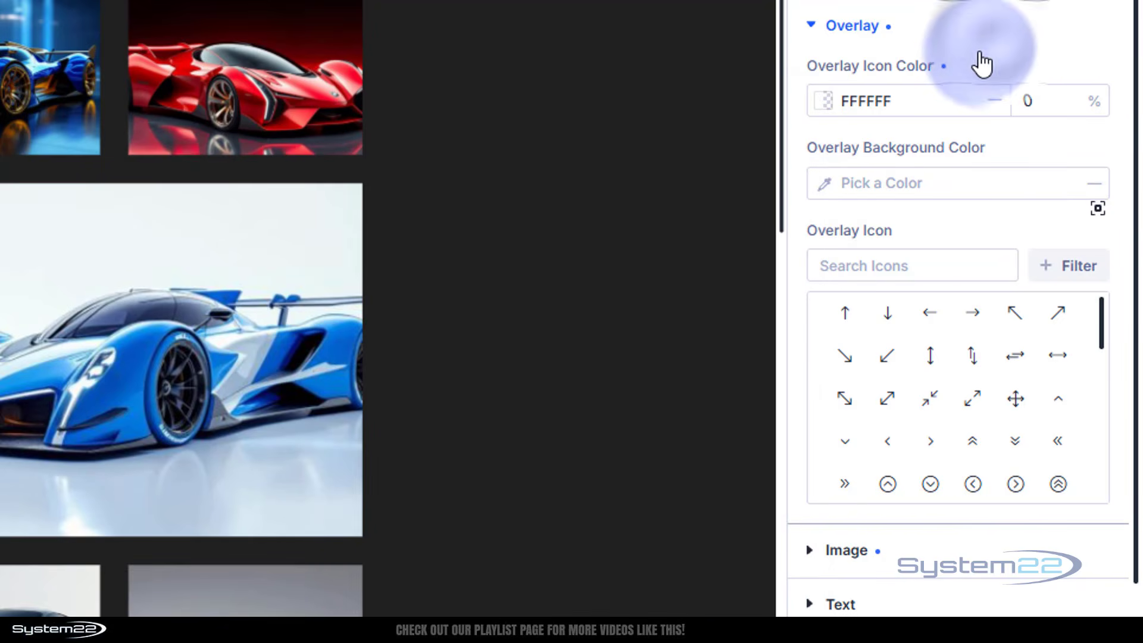
- Make the gallery's overlay background color fully transparent, using FFFFFF at 0% opacity, and close the color picker
{"action": "left_click", "coordinate": [831, 186]}
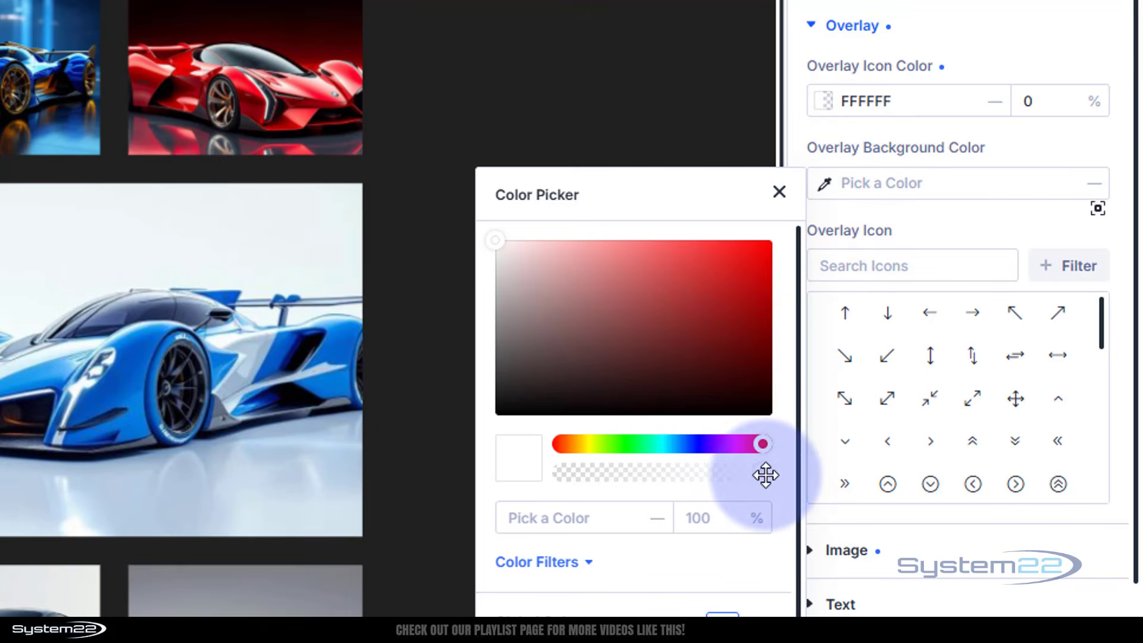
{"action": "left_click_drag", "start_coordinate": [762, 476], "coordinate": [472, 478]}
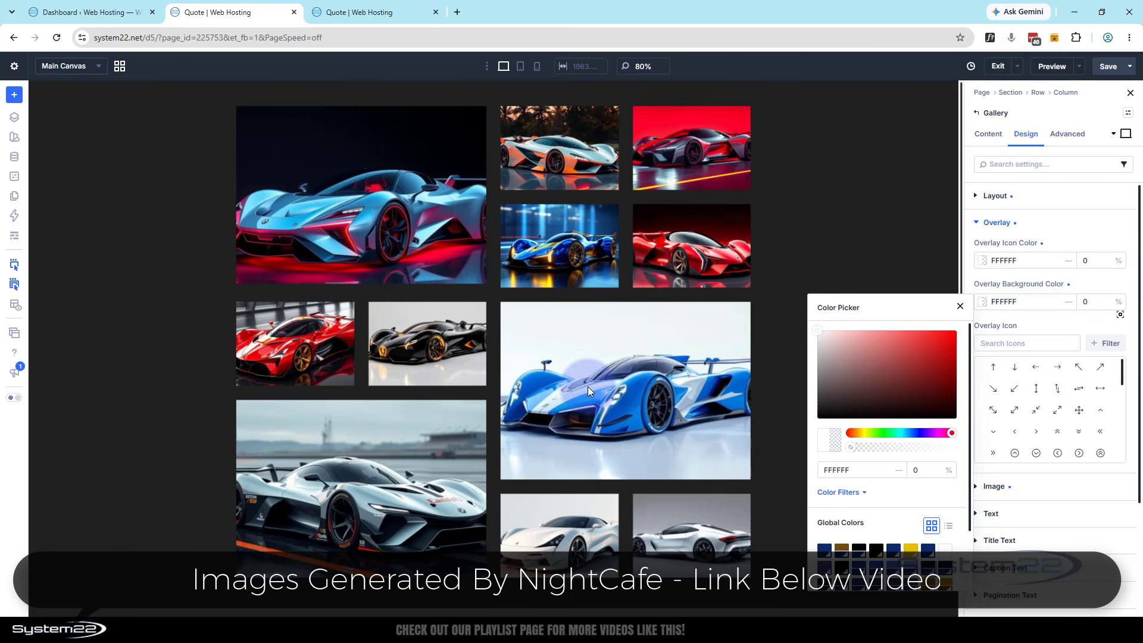
{"action": "left_click", "coordinate": [960, 307]}
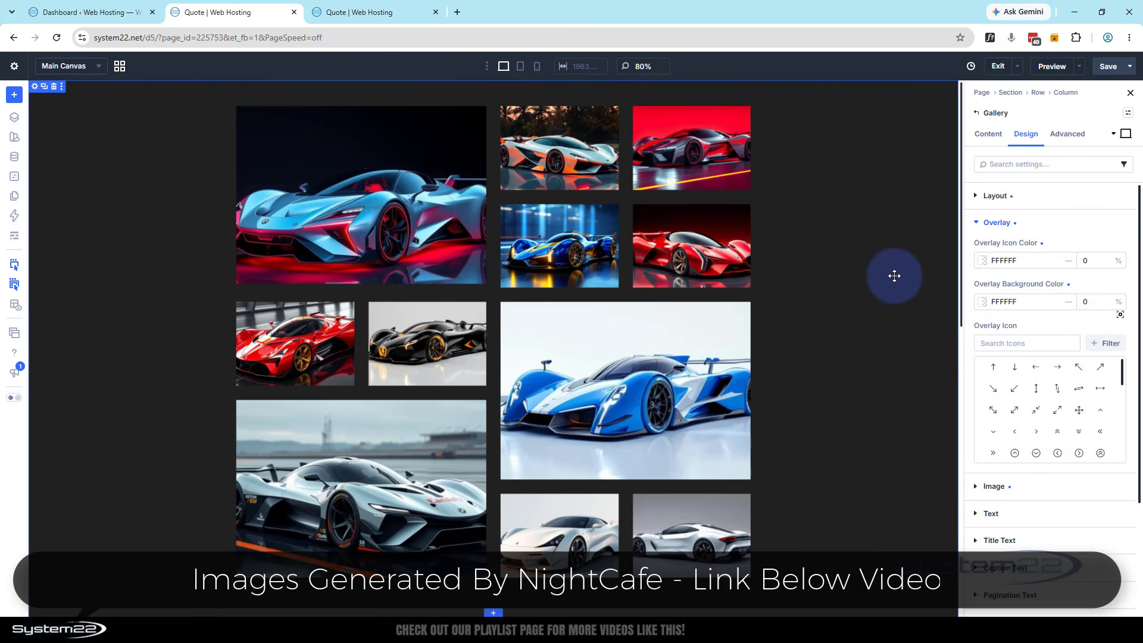
- Save the page, close the old preview tab and preview the page on the front end
{"action": "left_click", "coordinate": [1106, 69]}
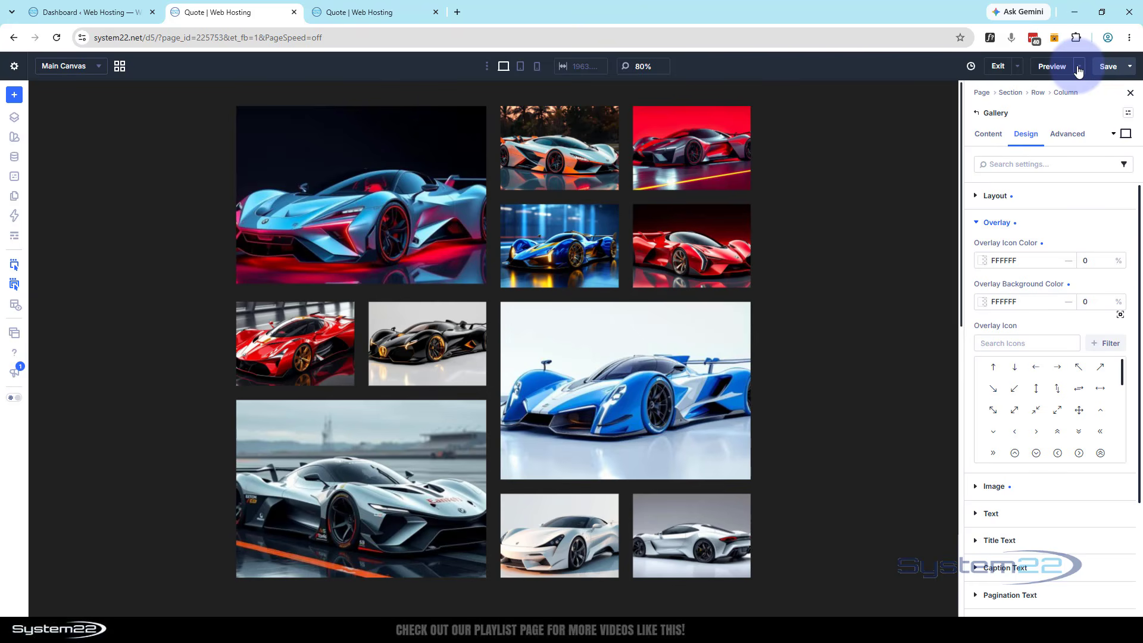
{"action": "left_click", "coordinate": [436, 12]}
{"action": "left_click", "coordinate": [1080, 66]}
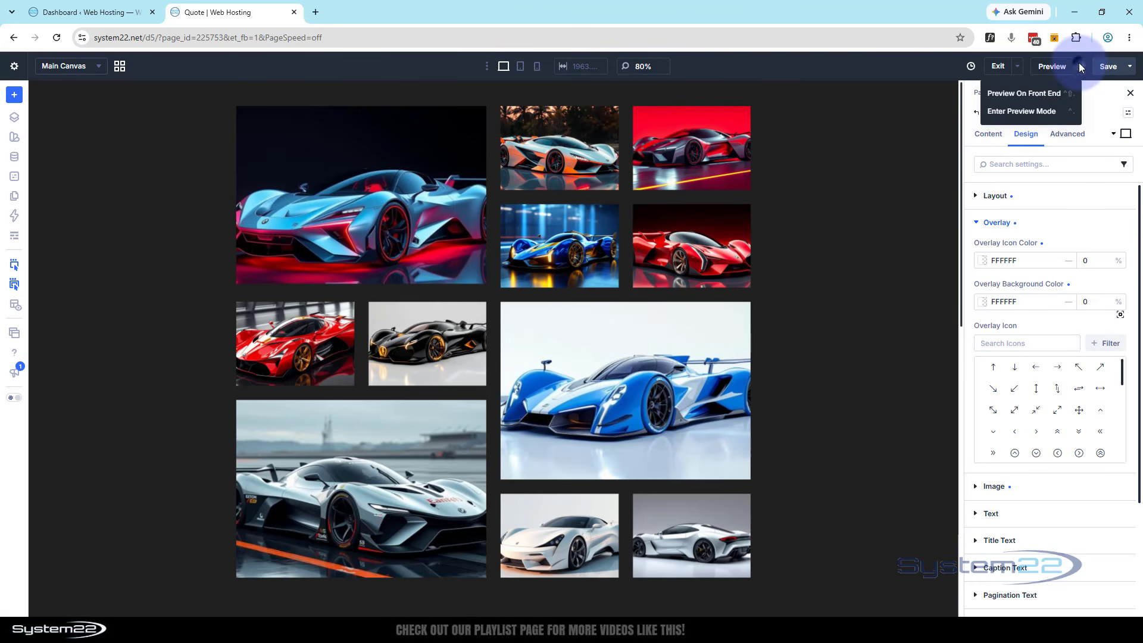
{"action": "left_click", "coordinate": [1047, 95]}
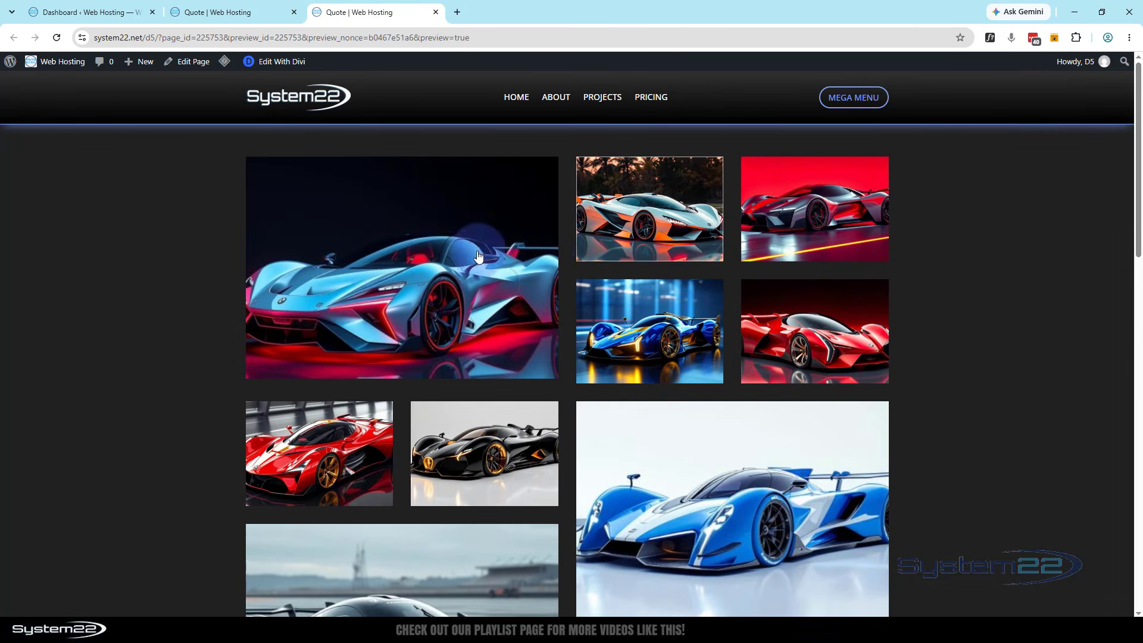
- Inspect the large first gallery image in the developer tools and copy its container's class selector, .et_pb_gallery_image, closing the inspector
{"action": "right_click", "coordinate": [390, 248]}
{"action": "left_click", "coordinate": [445, 552]}
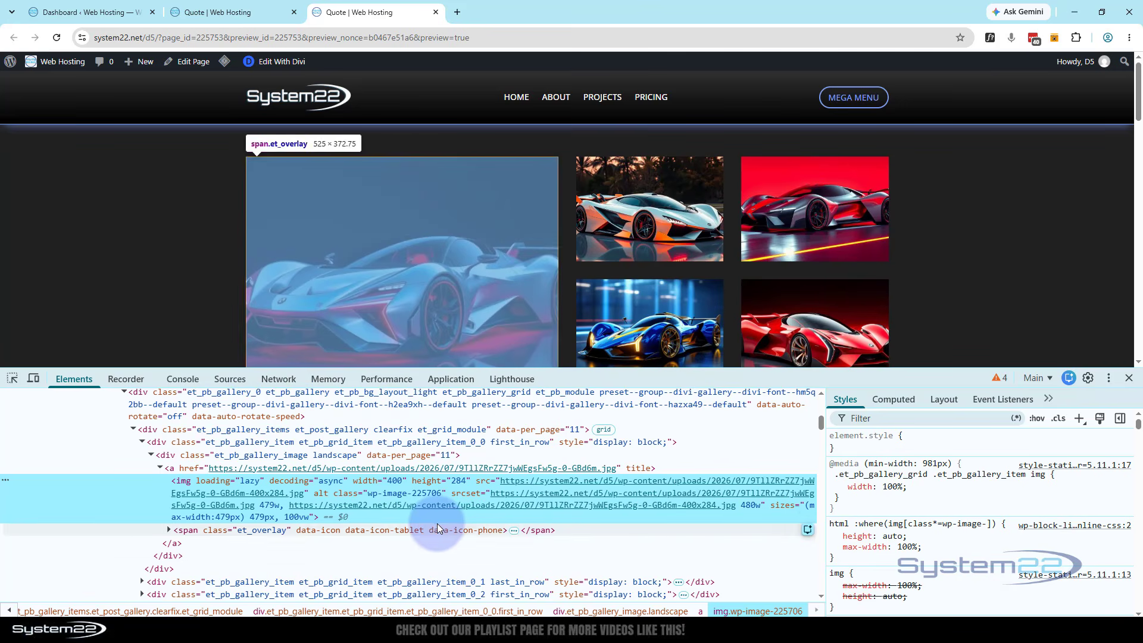
{"action": "mouse_move", "coordinate": [445, 509]}
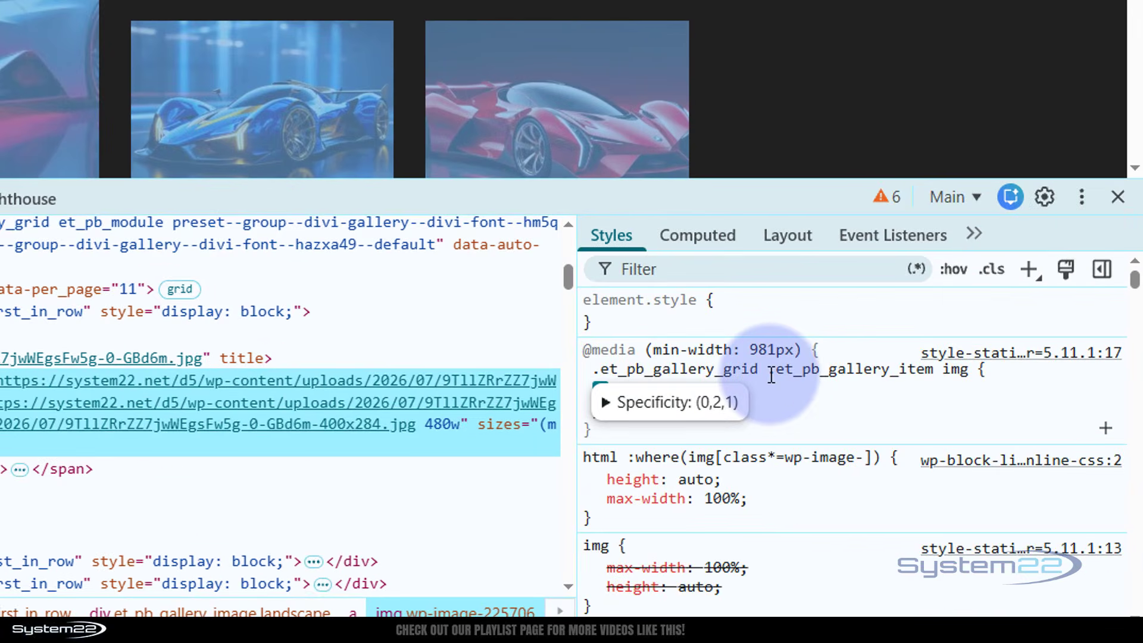
{"action": "left_click_drag", "start_coordinate": [771, 376], "coordinate": [936, 370]}
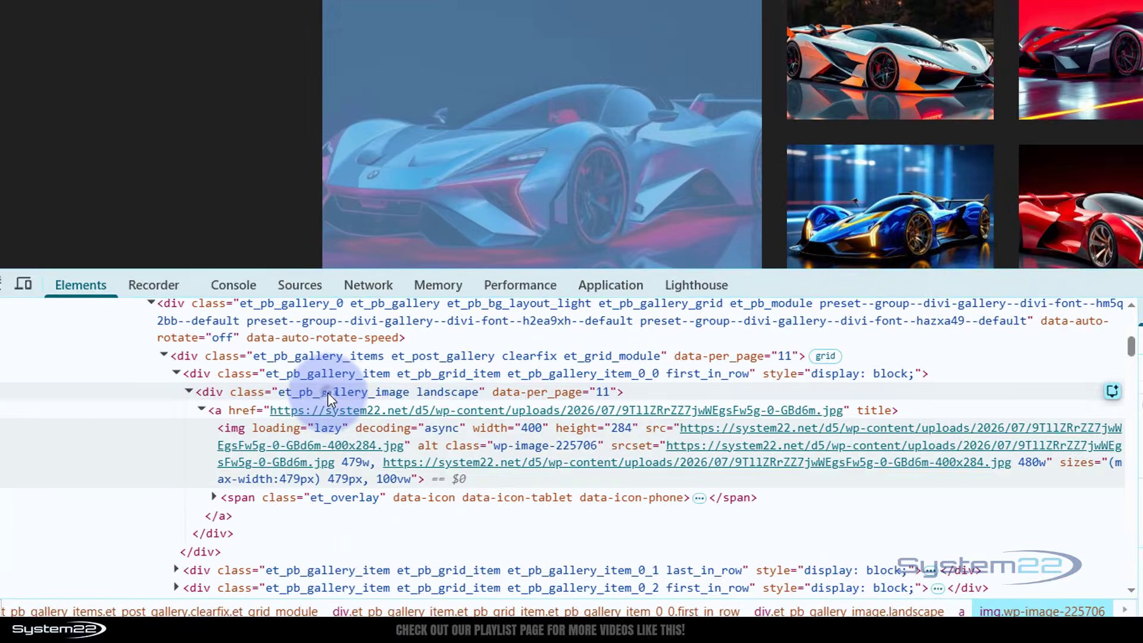
{"action": "left_click", "coordinate": [327, 392]}
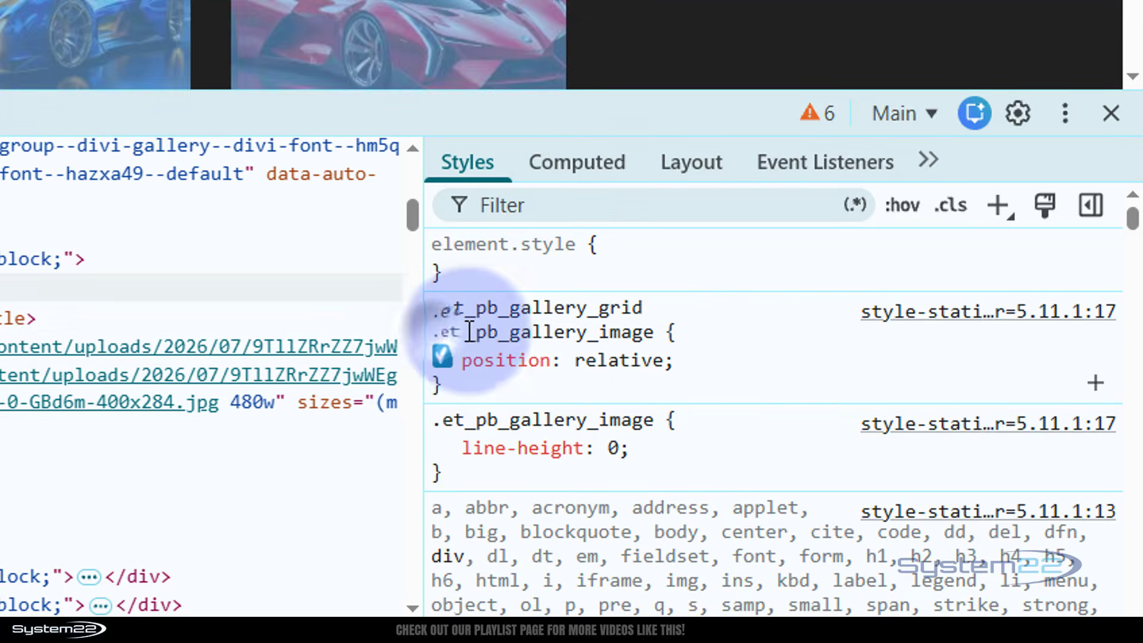
{"action": "left_click_drag", "start_coordinate": [431, 332], "coordinate": [663, 330]}
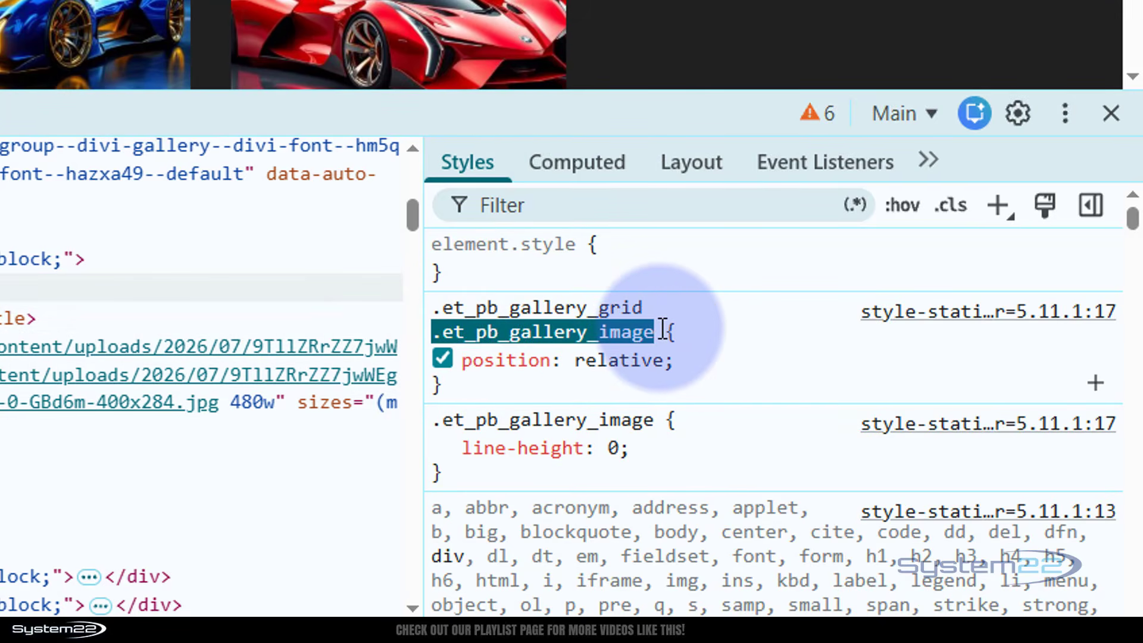
{"action": "left_click", "coordinate": [664, 327]}
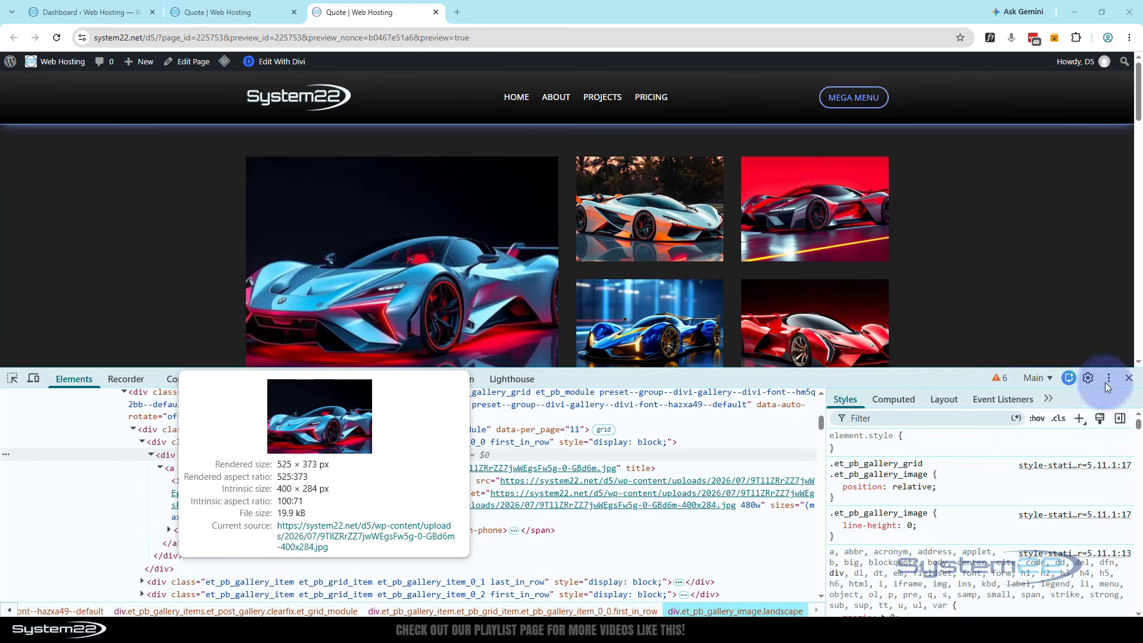
{"action": "left_click", "coordinate": [1129, 379]}
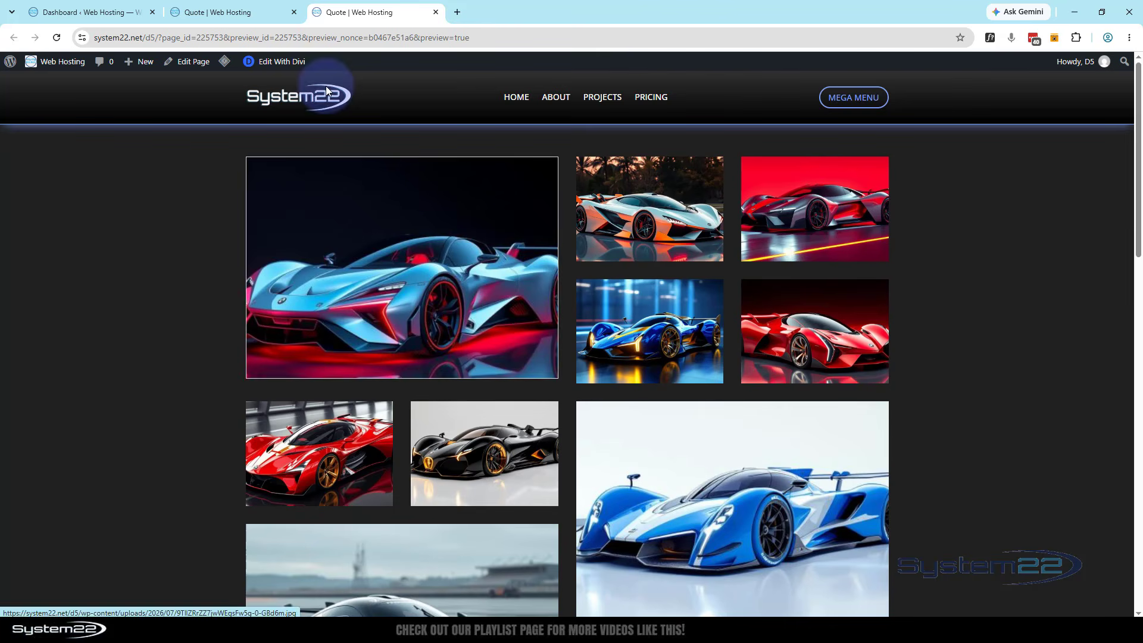
- Back in the page builder, enter "selector .et_pb_gallery_image:hover" in the gallery's free-form custom CSS
{"action": "left_click", "coordinate": [224, 12]}
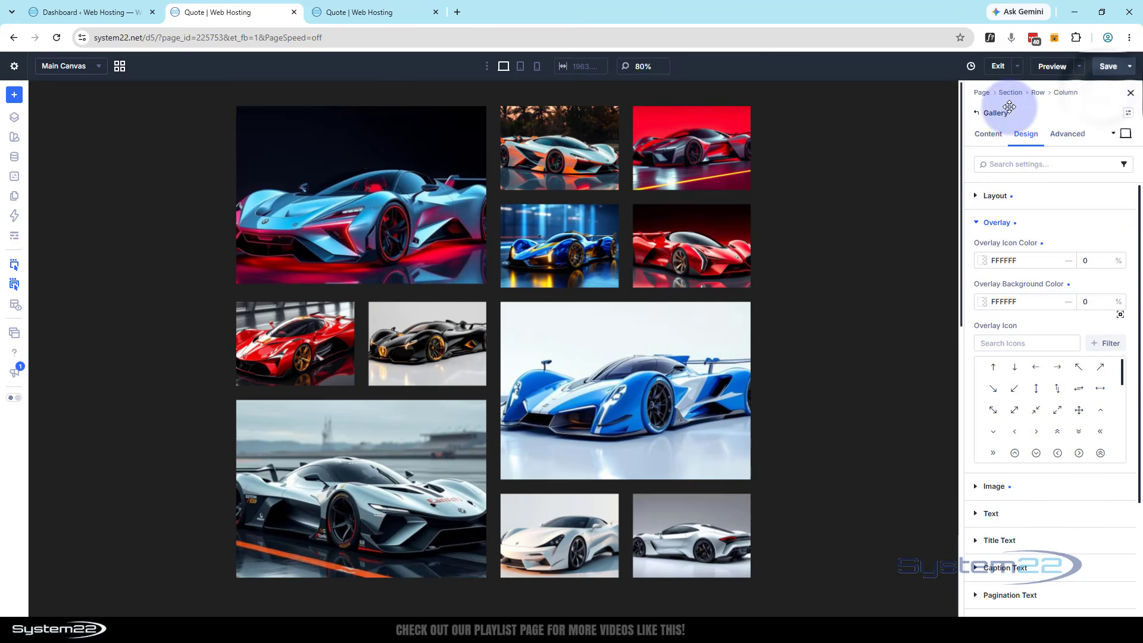
{"action": "left_click", "coordinate": [1066, 134]}
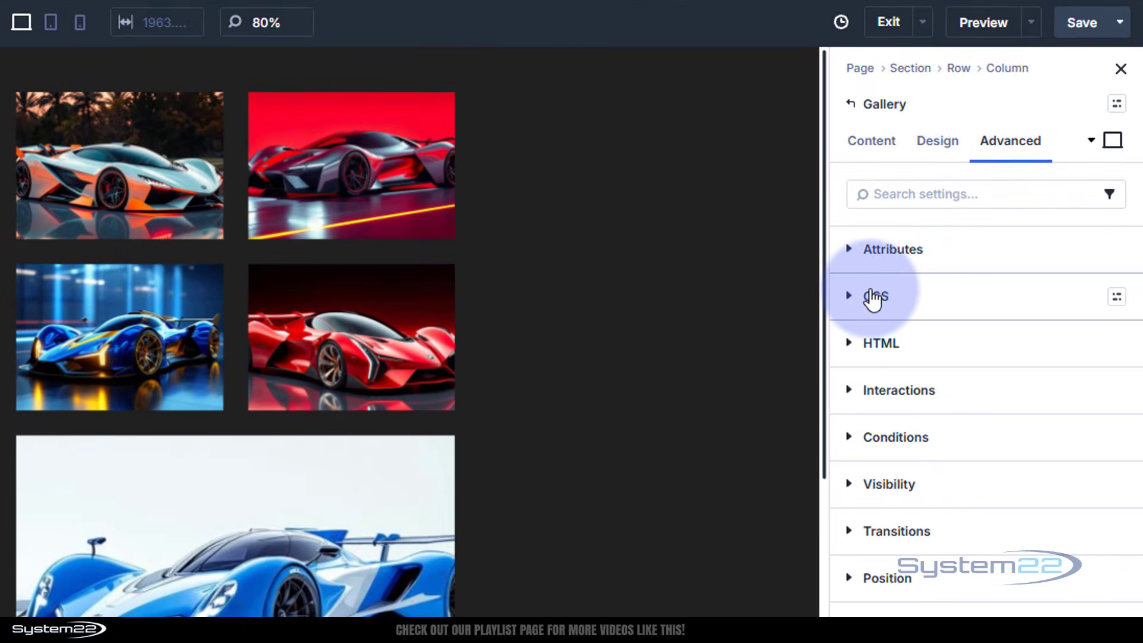
{"action": "left_click", "coordinate": [873, 298]}
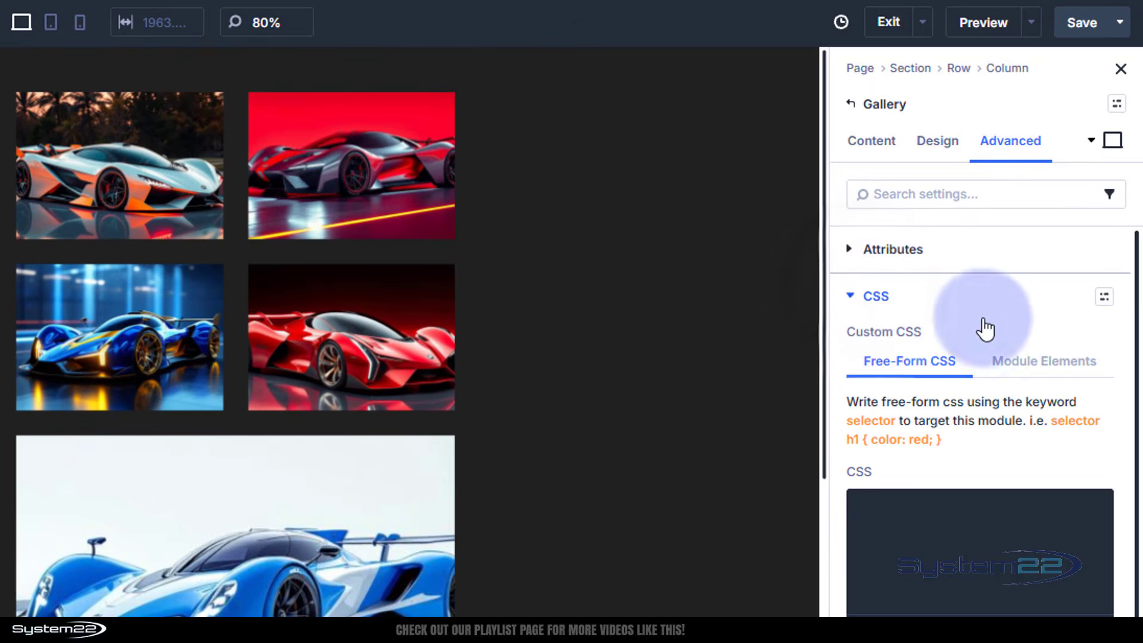
{"action": "left_click", "coordinate": [894, 525]}
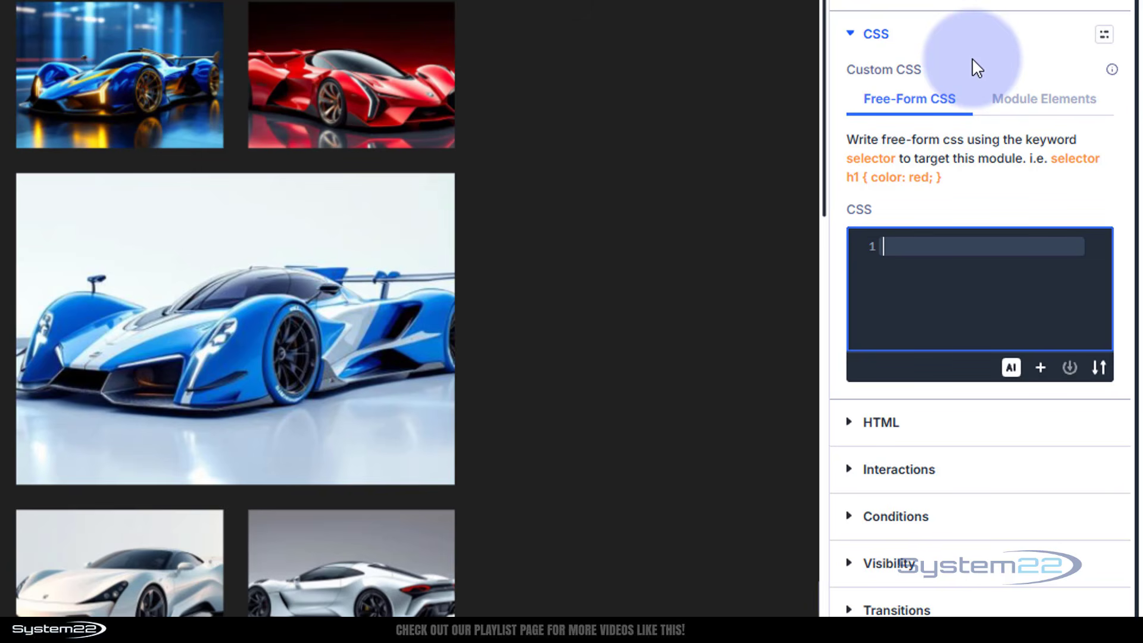
{"action": "type", "text": "selector"}
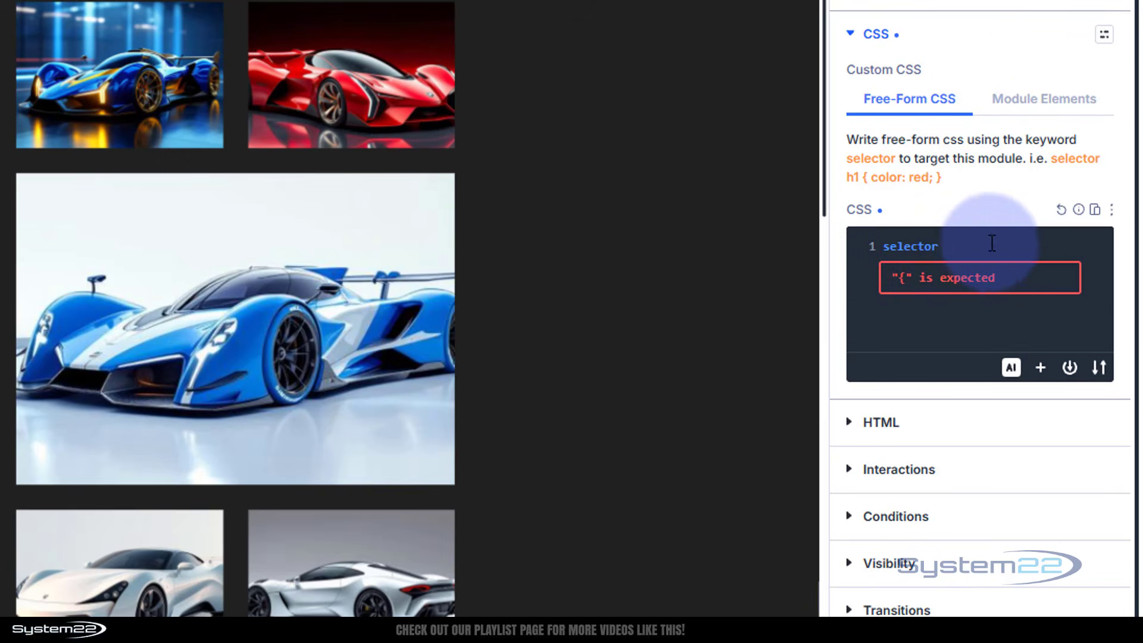
{"action": "left_click", "coordinate": [968, 245]}
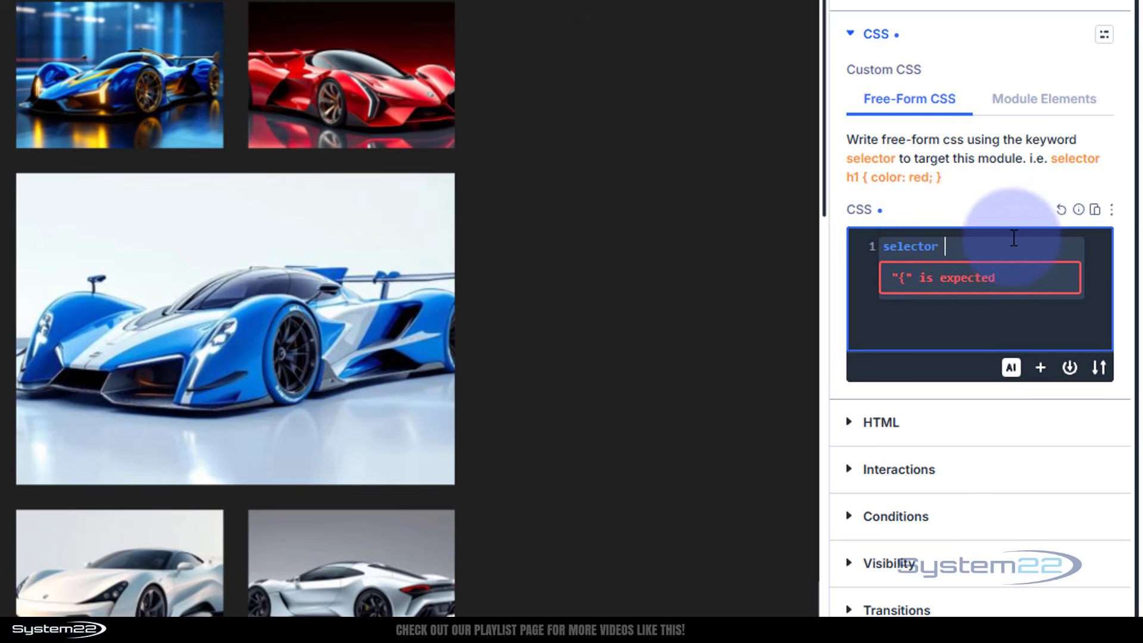
{"action": "type", "text": ".et_pb_gallery_image"}
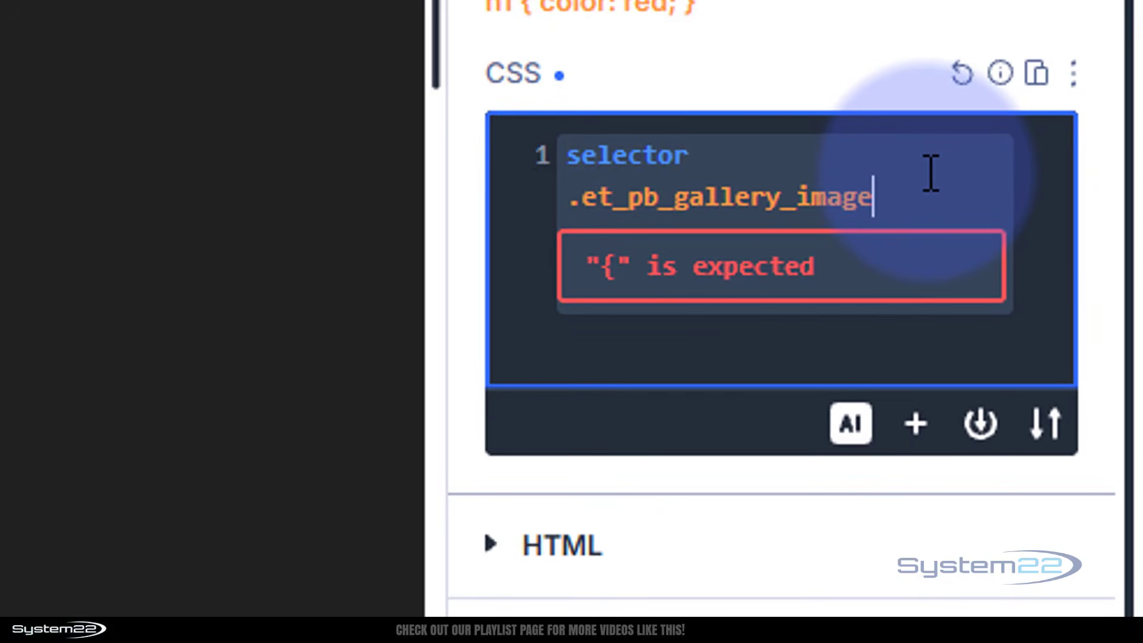
{"action": "type", "text": ":hover "}
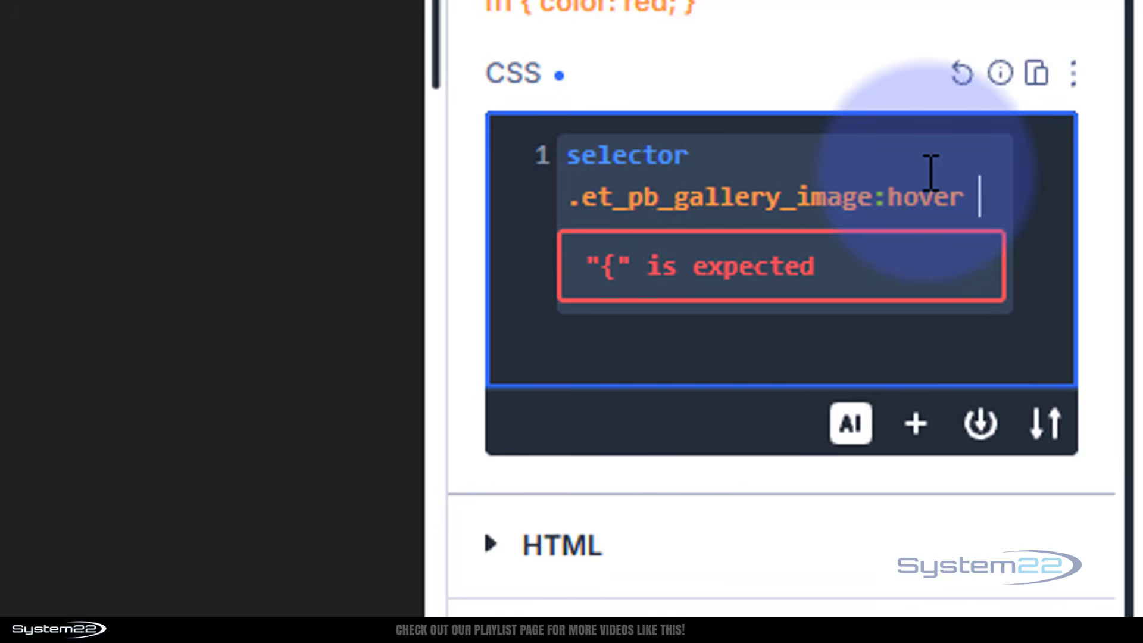
- Give the gallery image hover rule the declaration {transform:scale(1.5)}
{"action": "type", "text": "{"}
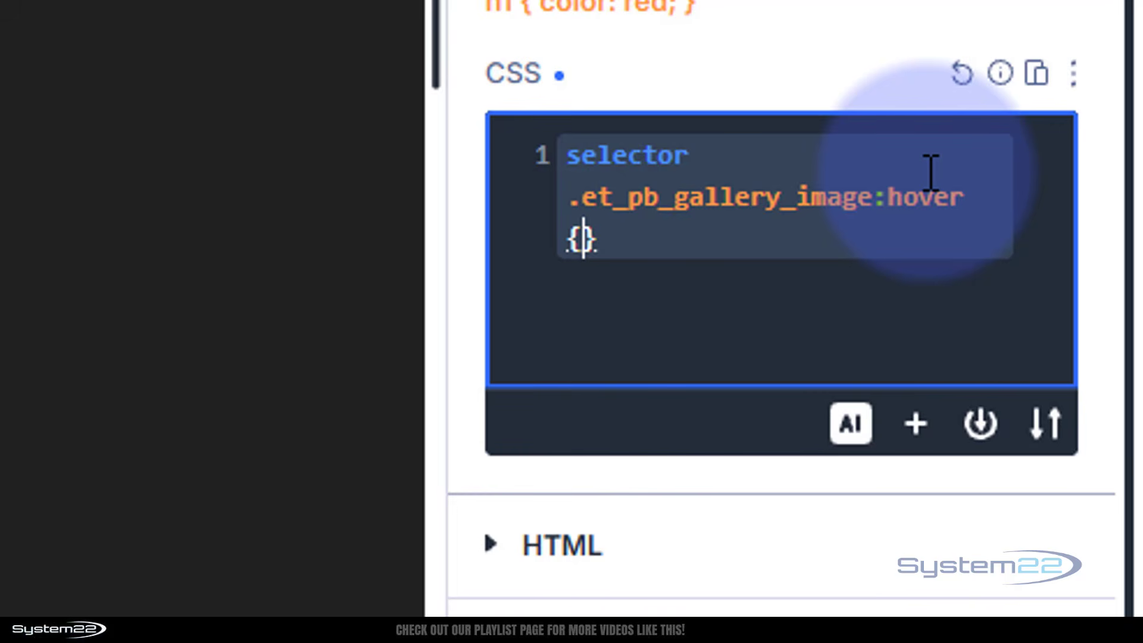
{"action": "type", "text": "transform"}
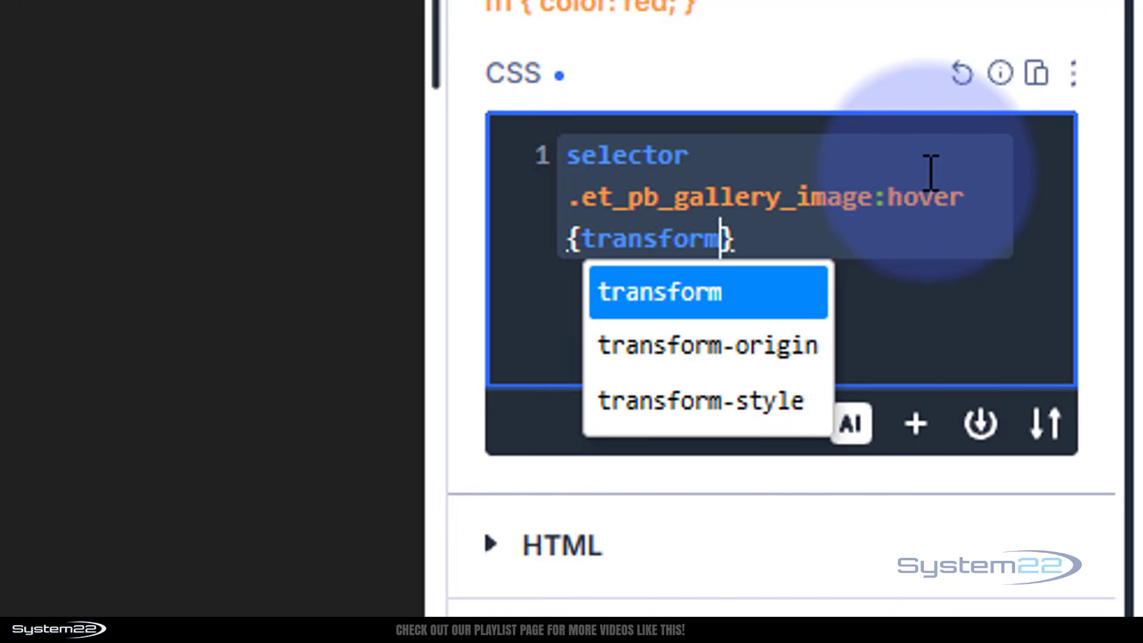
{"action": "type", "text": ":"}
{"action": "type", "text": "scale"}
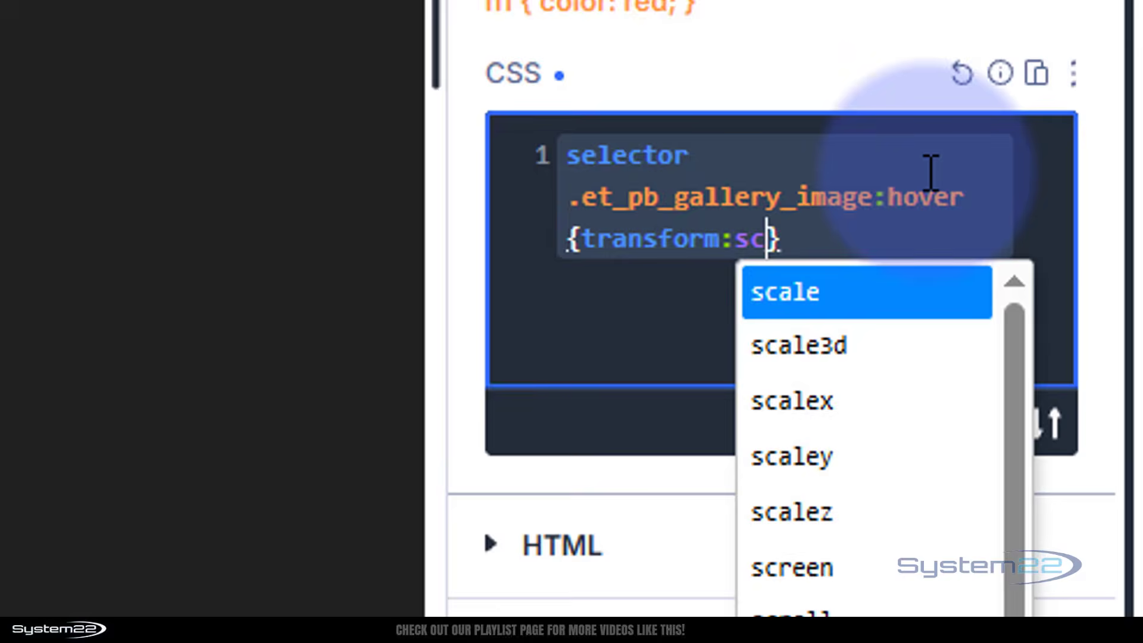
{"action": "type", "text": "("}
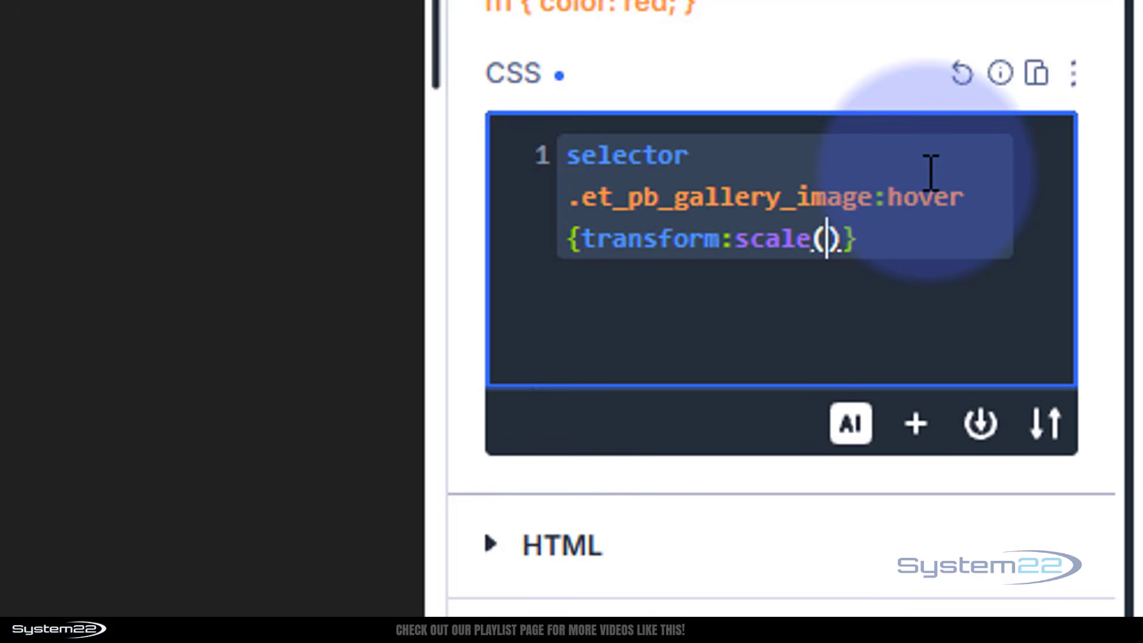
{"action": "type", "text": "1.5"}
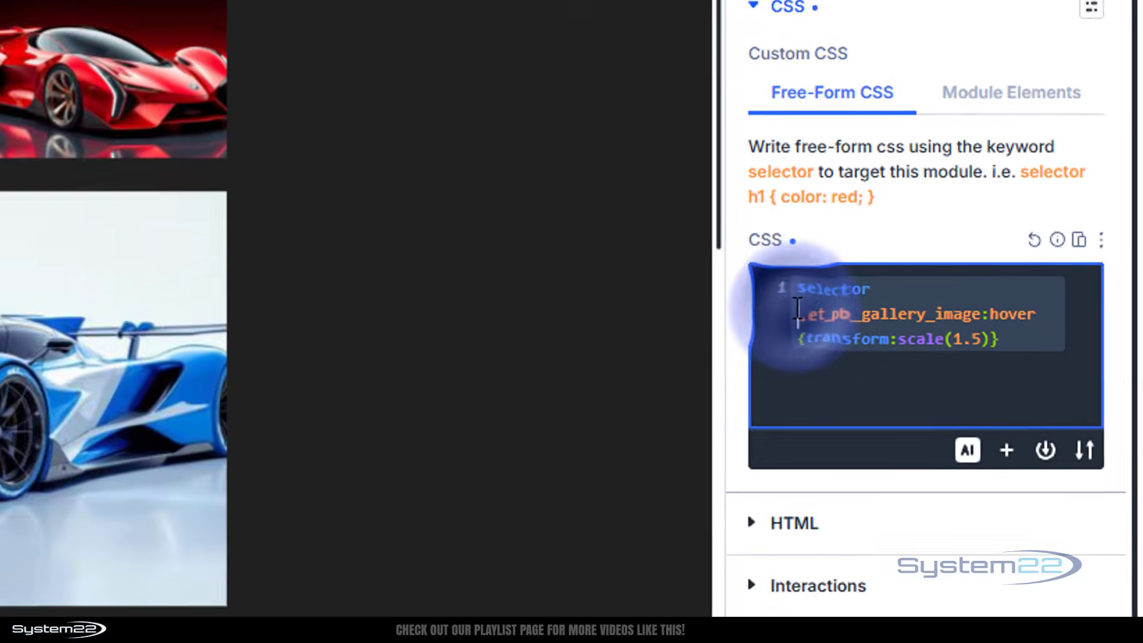
- Copy the .et_pb_gallery_image selector from the hover rule and paste it on a new line below that rule
{"action": "left_click_drag", "start_coordinate": [994, 352], "coordinate": [1067, 353]}
{"action": "left_click_drag", "start_coordinate": [928, 295], "coordinate": [950, 295]}
{"action": "key", "text": "ctrl+c"}
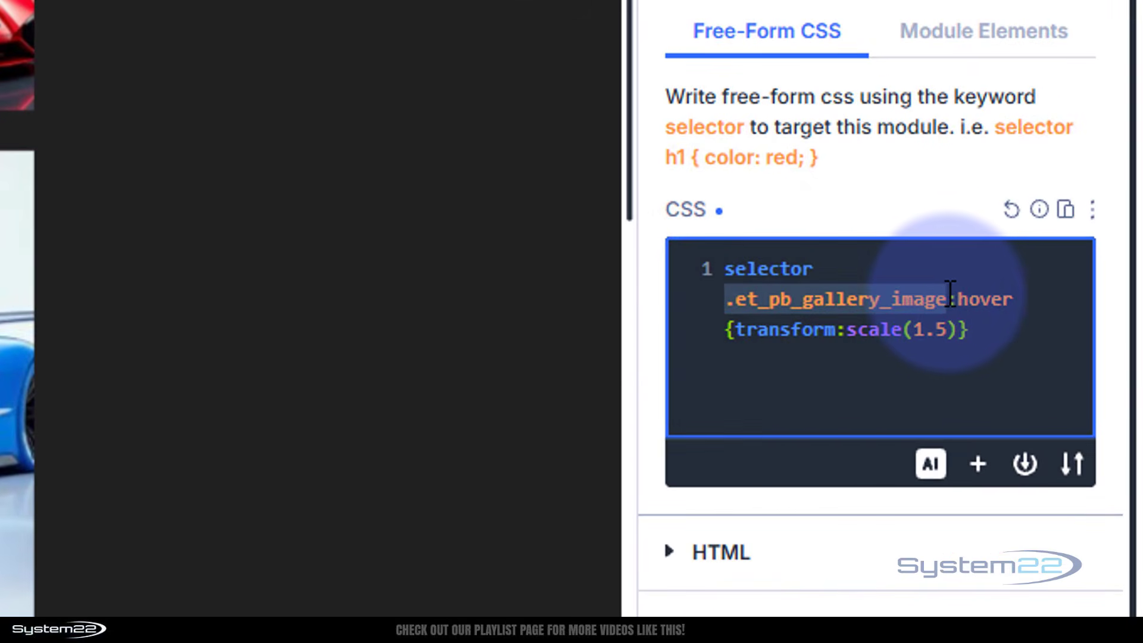
{"action": "left_click", "coordinate": [971, 330]}
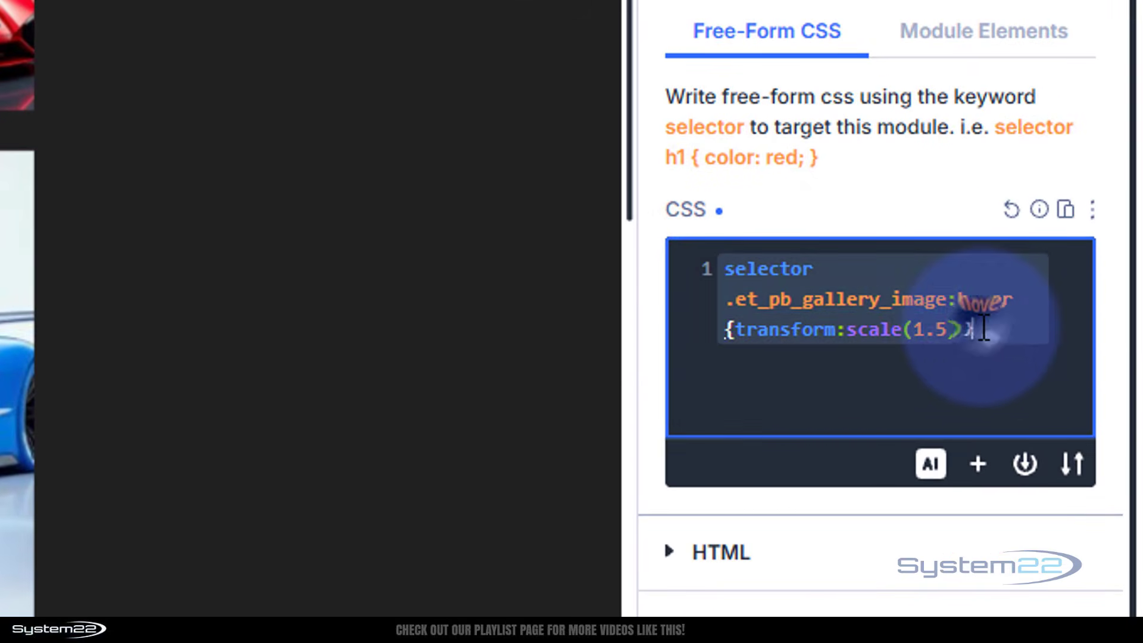
{"action": "key", "text": "Return"}
{"action": "key", "text": "Return"}
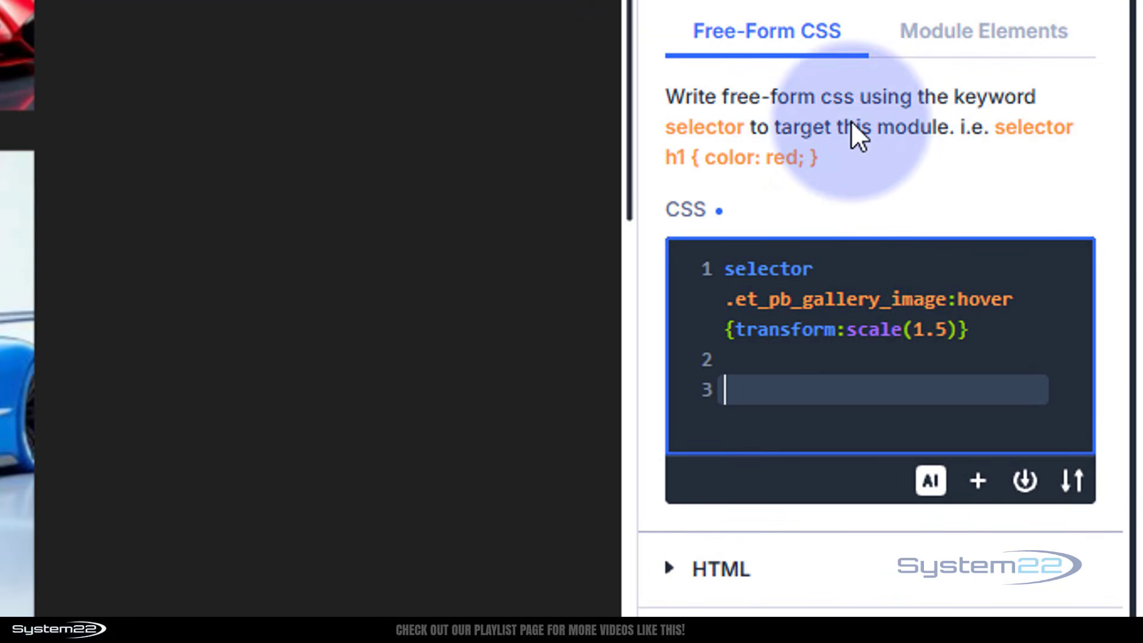
{"action": "key", "text": "ctrl+v"}
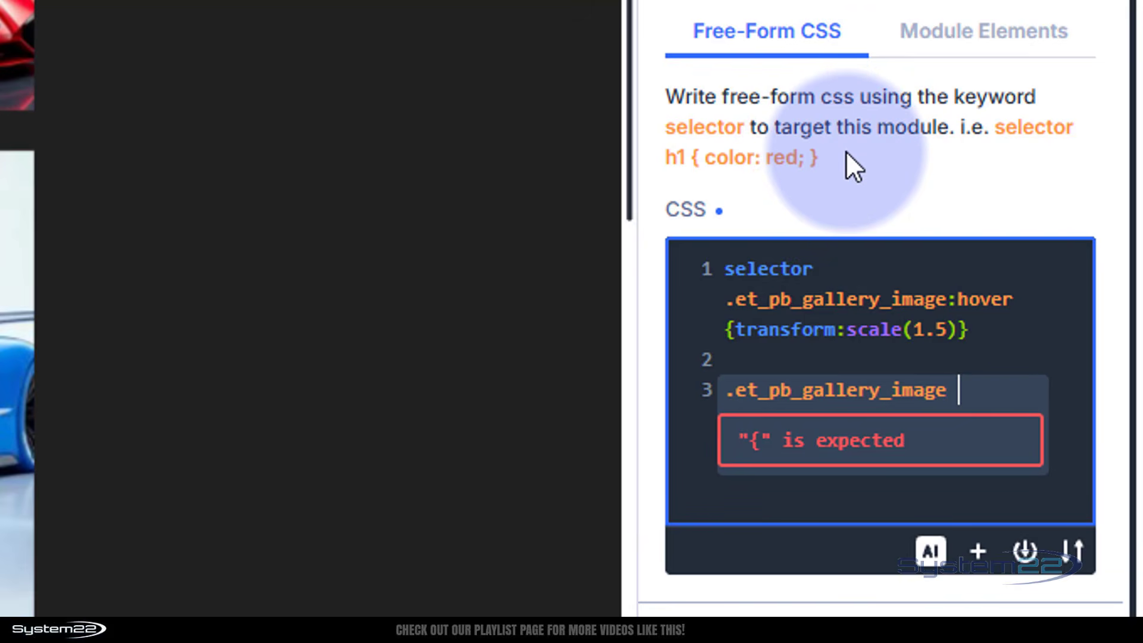
- Give the new .et_pb_gallery_image rule the declaration transition-duration: 1s; and test the hover on a gallery image
{"action": "type", "text": "{"}
{"action": "key", "text": "Return"}
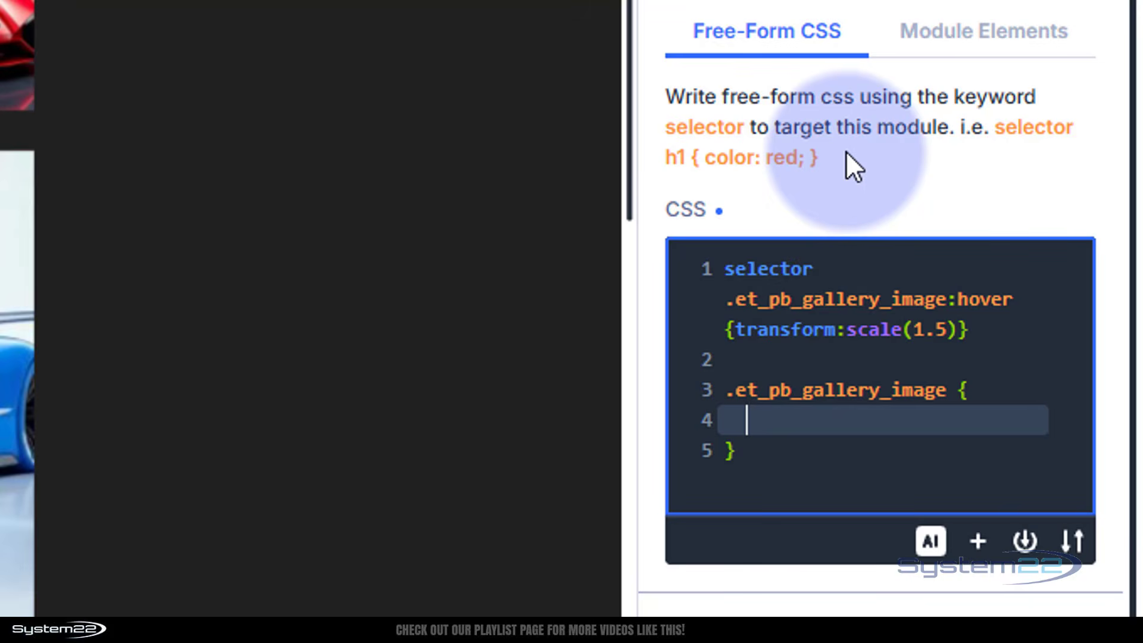
{"action": "type", "text": "transition"}
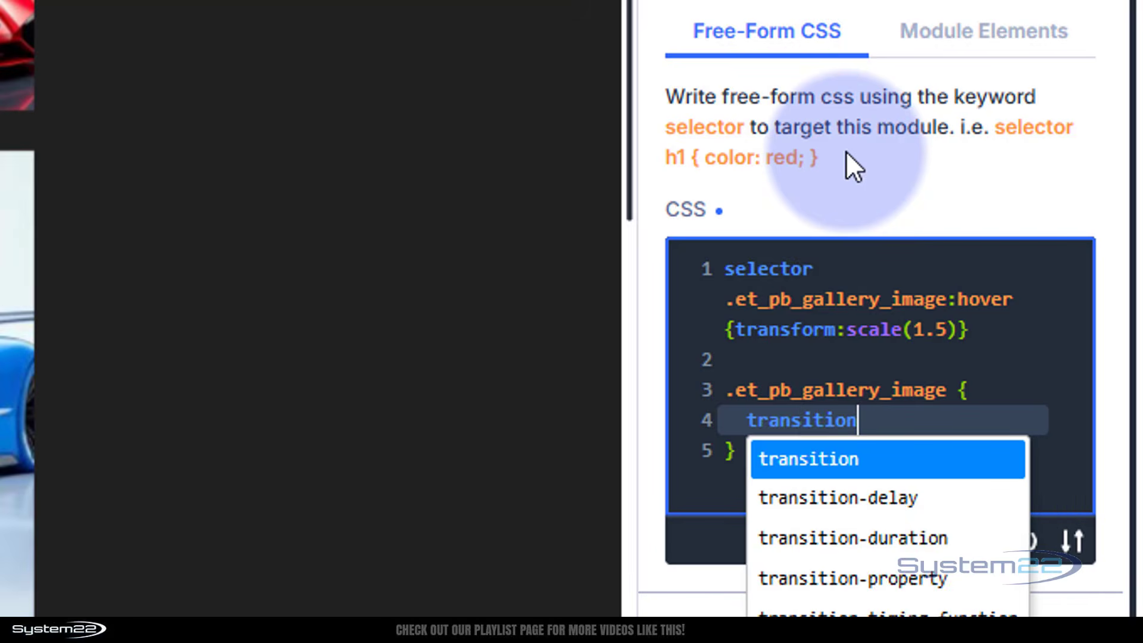
{"action": "type", "text": "-duration:"}
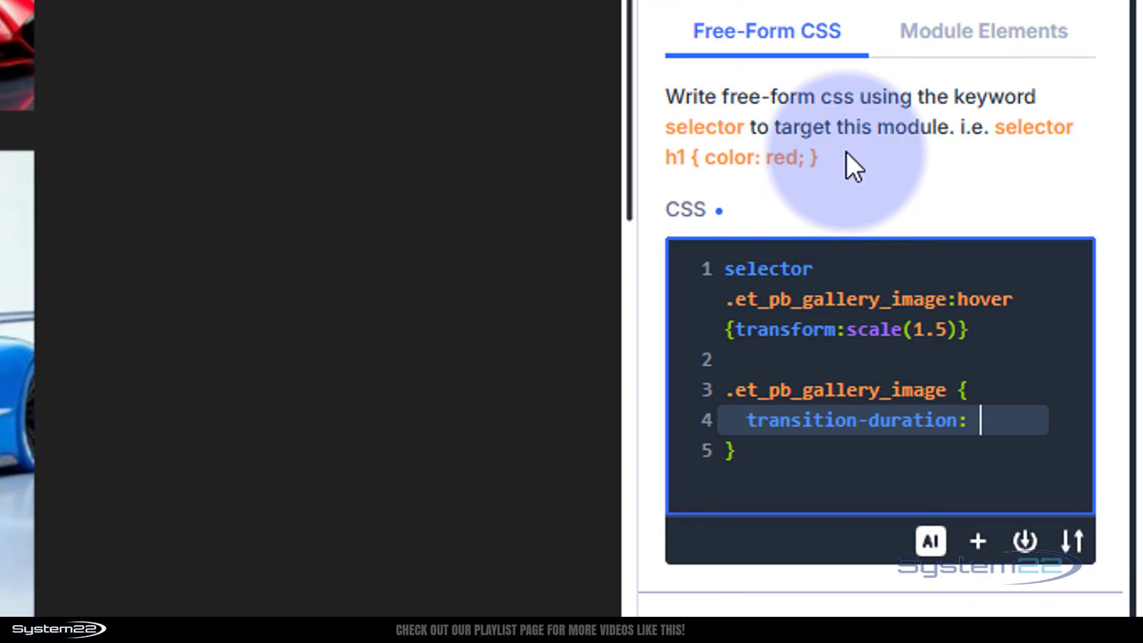
{"action": "type", "text": " 1s"}
{"action": "type", "text": ";"}
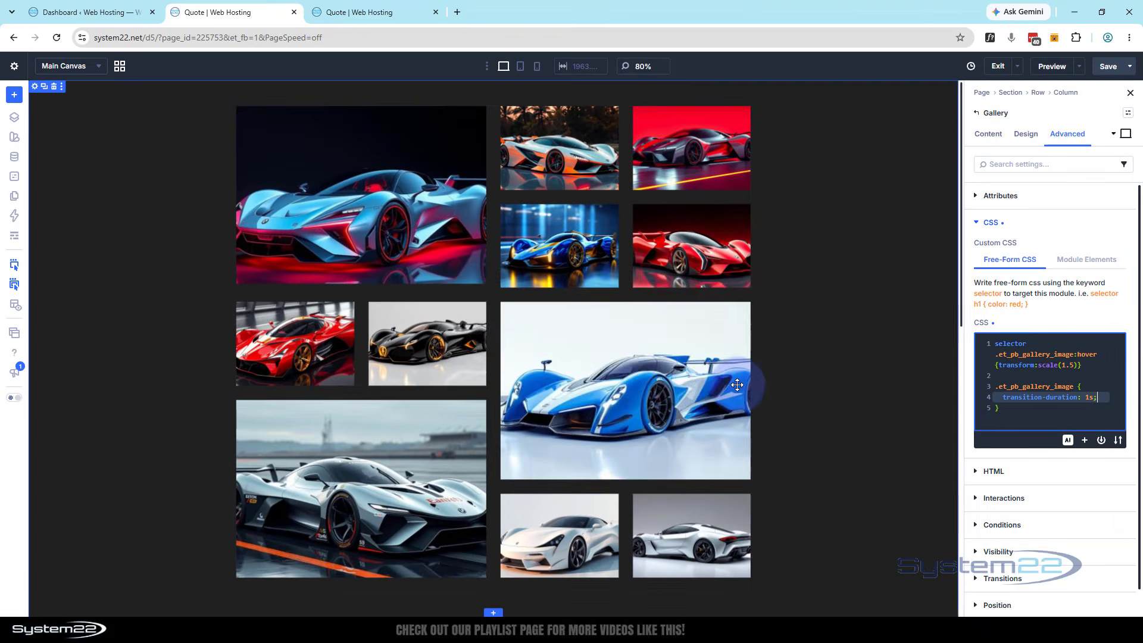
{"action": "mouse_move", "coordinate": [386, 391]}
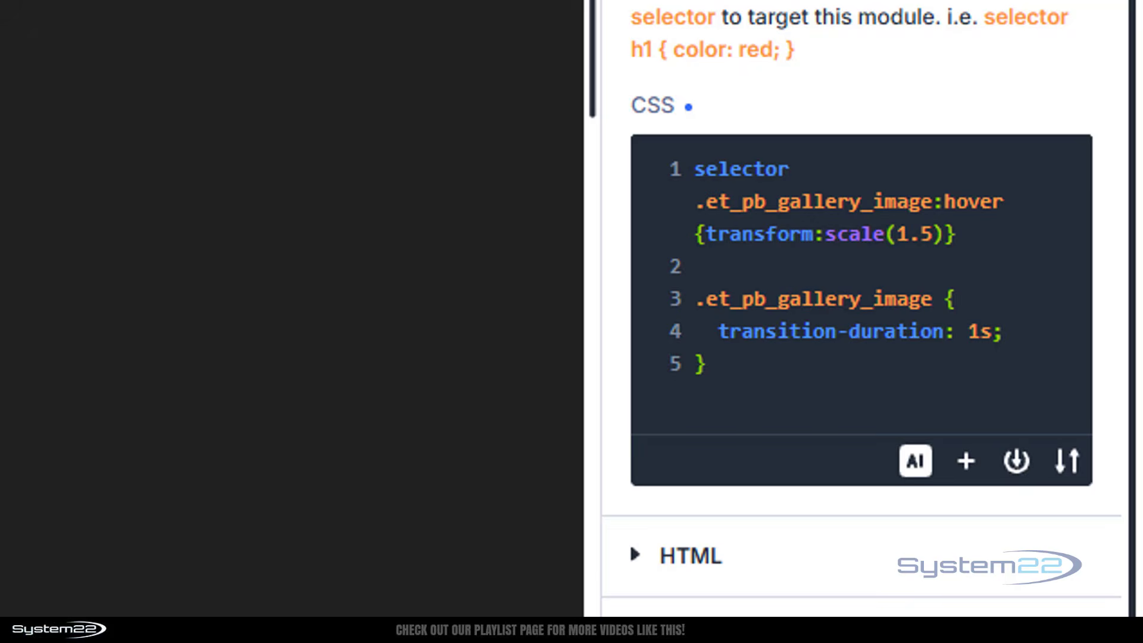
- Add a third custom CSS rule below the others: selector .et_pb_gallery_item {overflow:hidden;}
{"action": "left_click", "coordinate": [735, 365]}
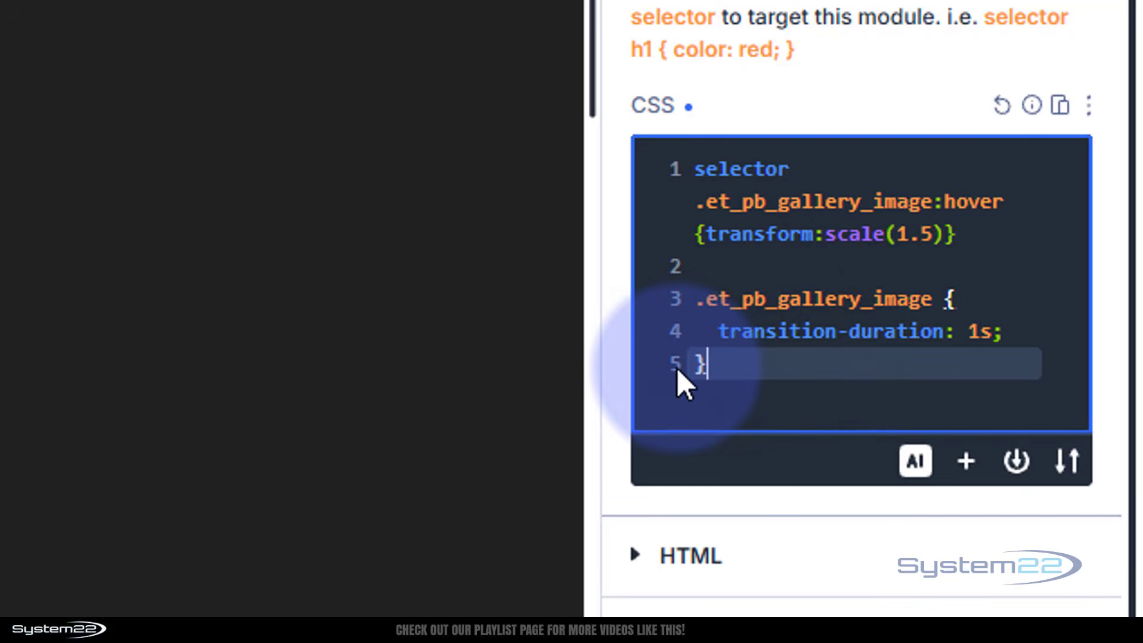
{"action": "key", "text": "Return"}
{"action": "key", "text": "Return"}
{"action": "type", "text": "selector"}
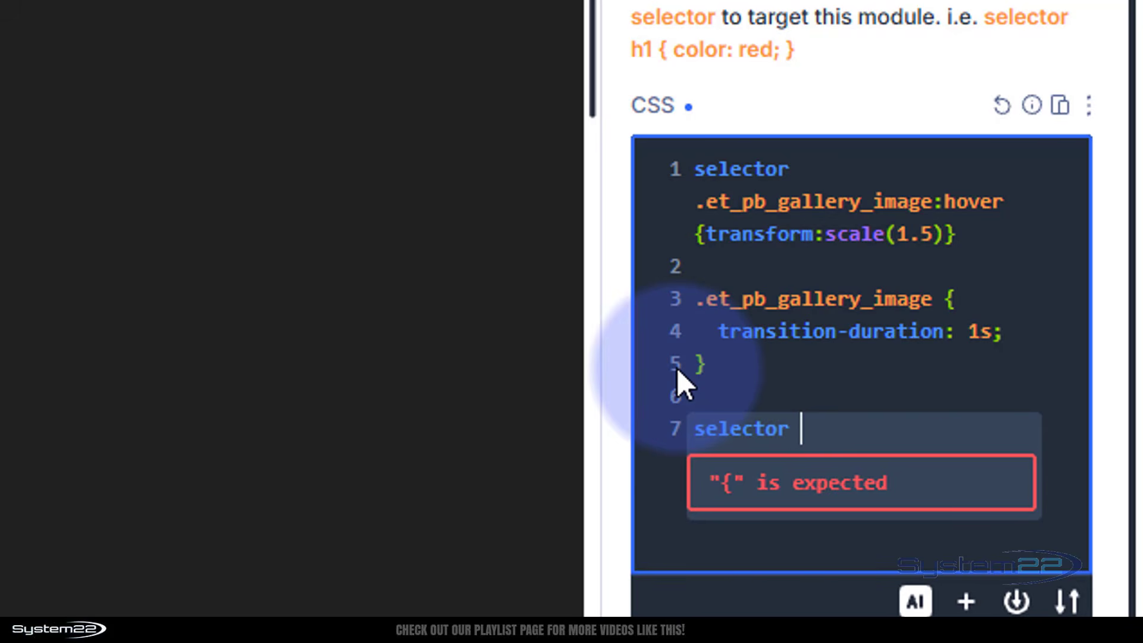
{"action": "type", "text": " .et_pb_gallery_item"}
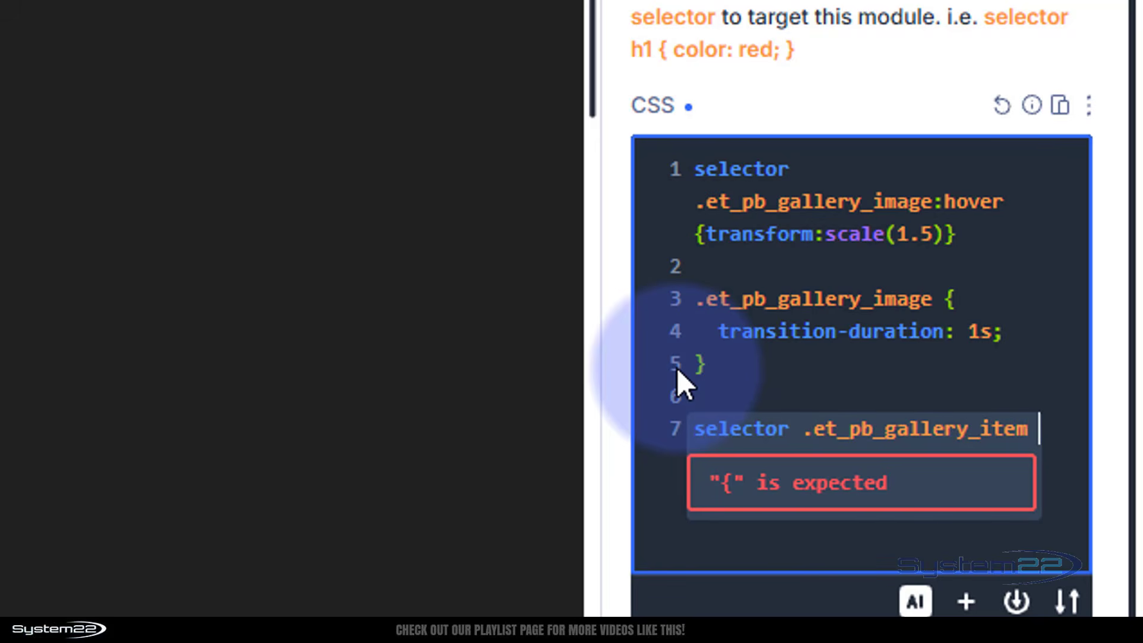
{"action": "type", "text": " {"}
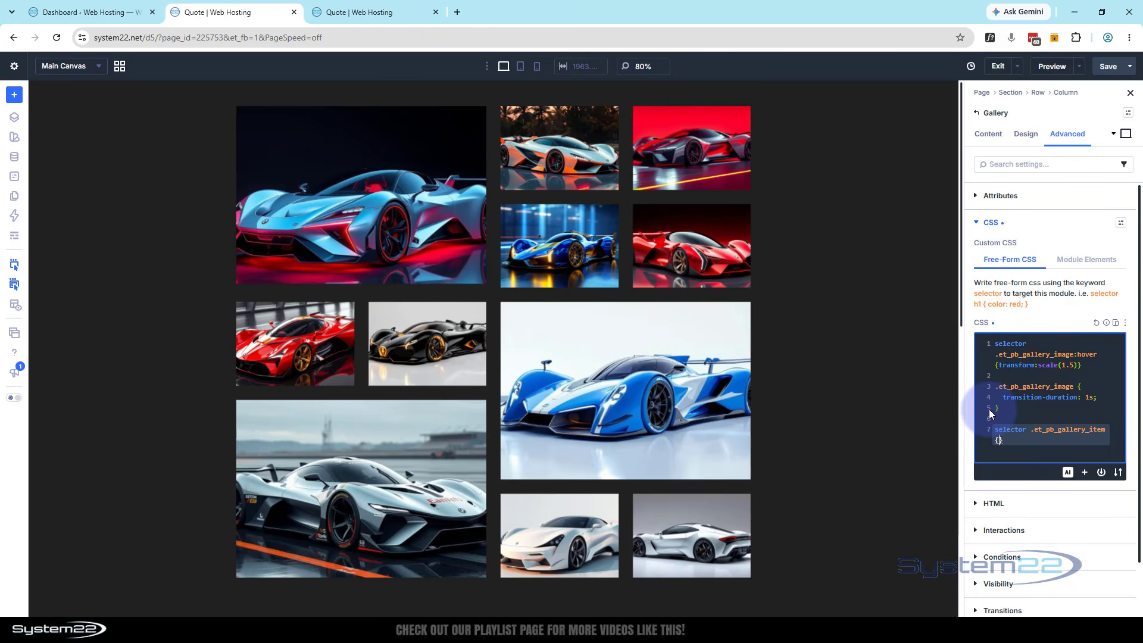
{"action": "mouse_move", "coordinate": [713, 398]}
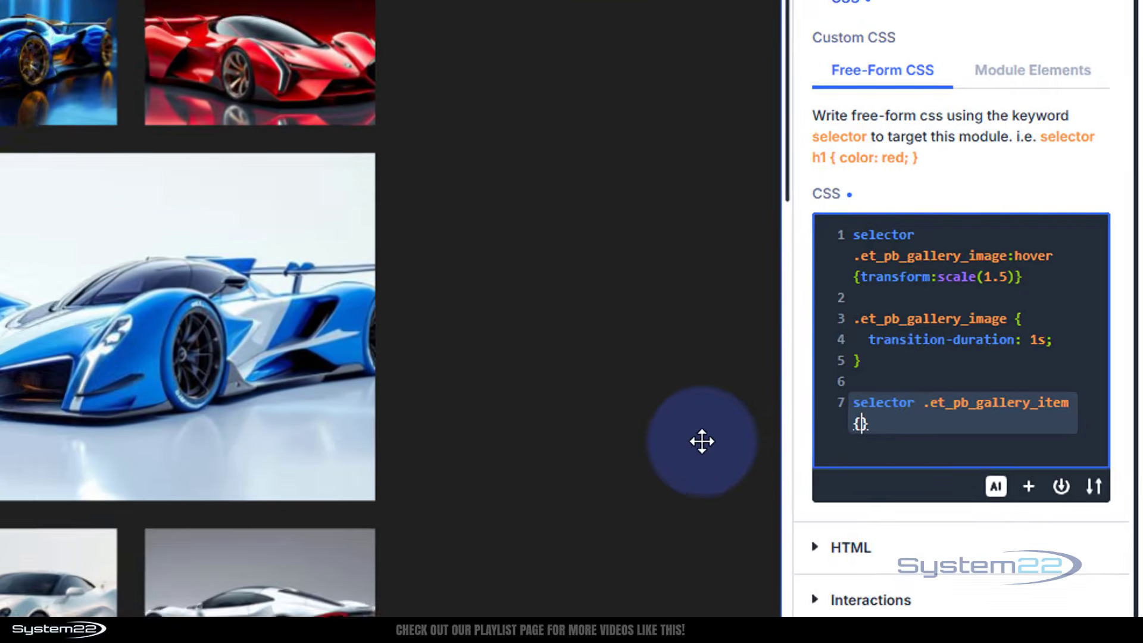
{"action": "type", "text": "ov"}
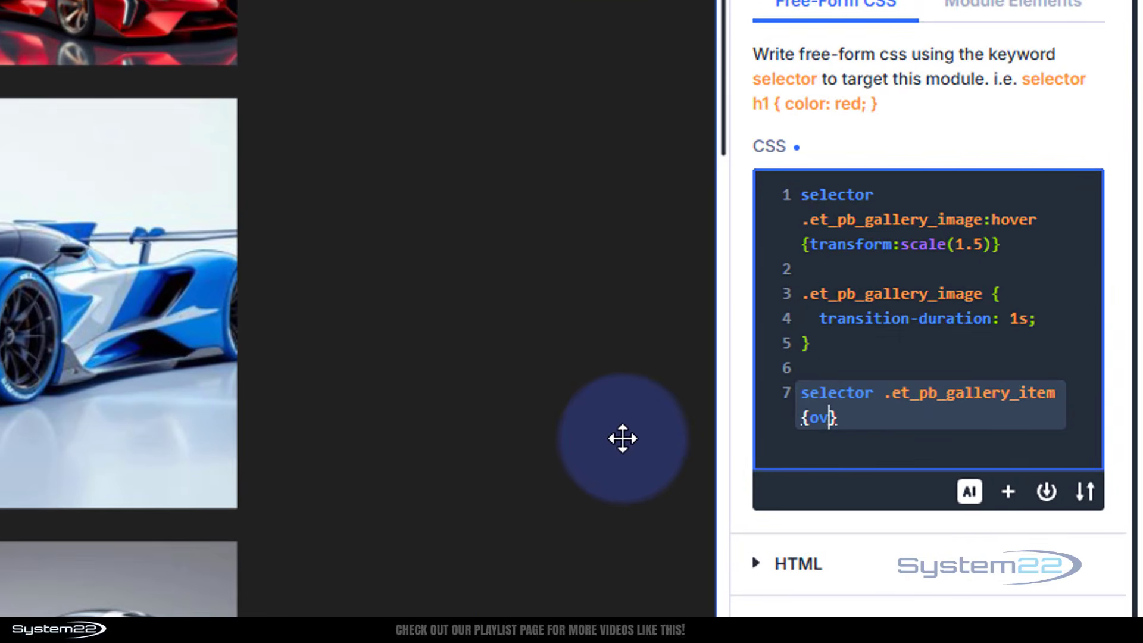
{"action": "type", "text": "erflow:hidden;"}
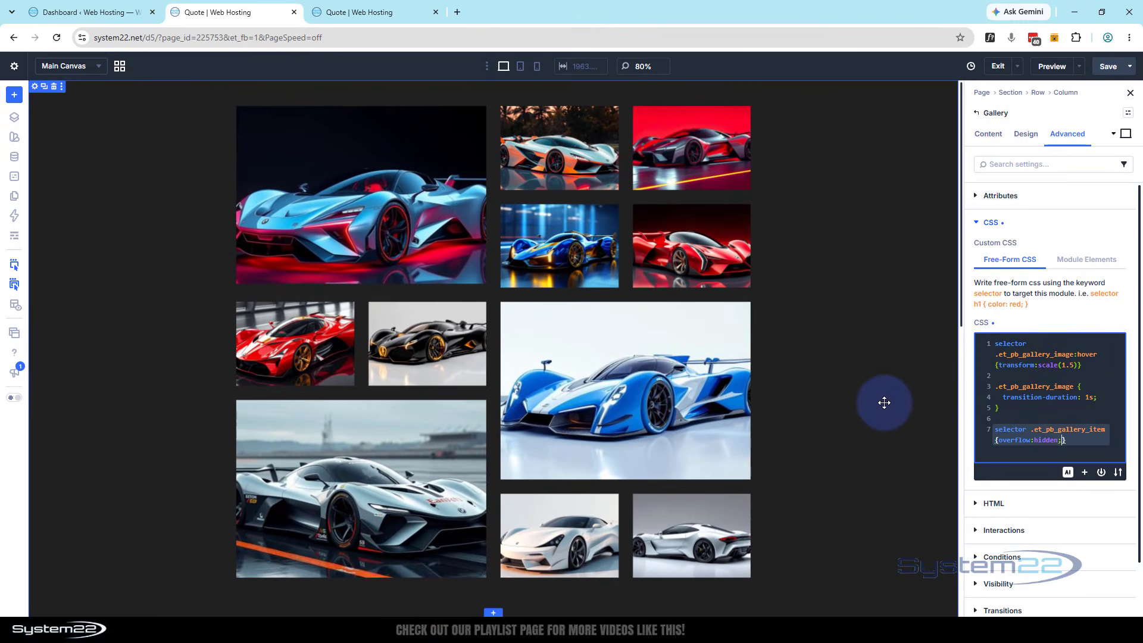
- Test the hover zoom on several gallery images in the builder and select the complete custom CSS code
{"action": "mouse_move", "coordinate": [706, 404]}
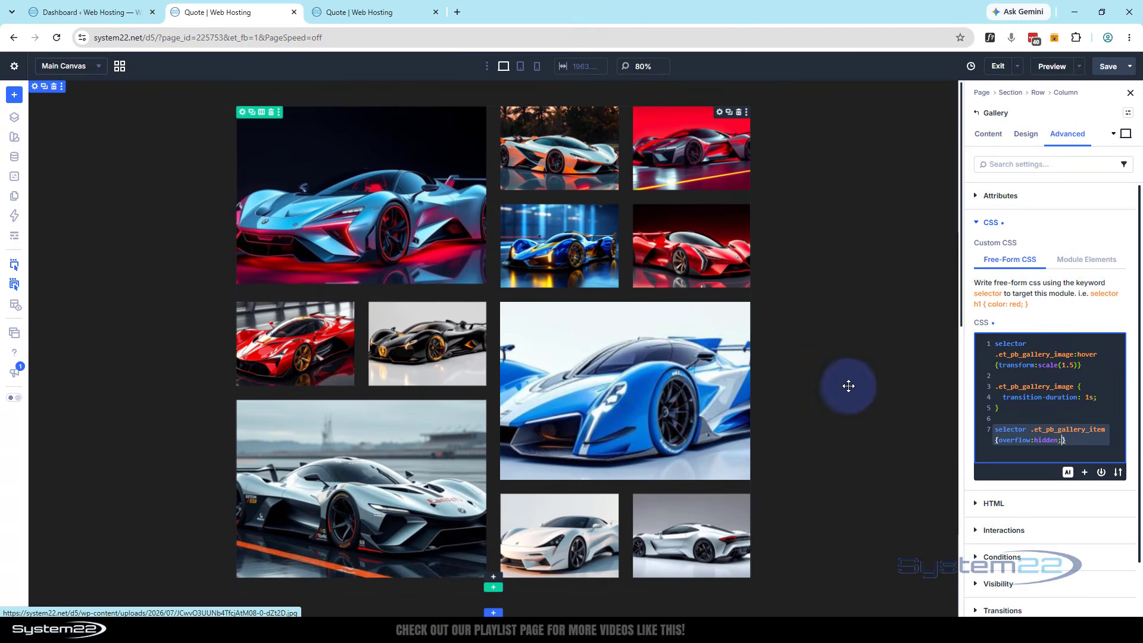
{"action": "mouse_move", "coordinate": [708, 263]}
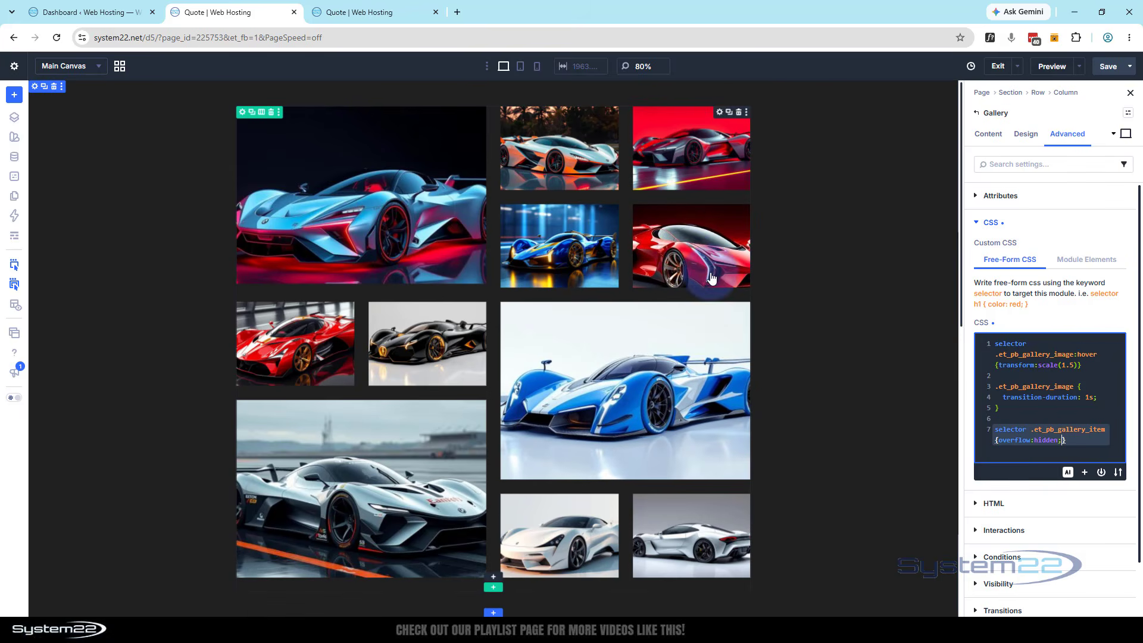
{"action": "mouse_move", "coordinate": [583, 257]}
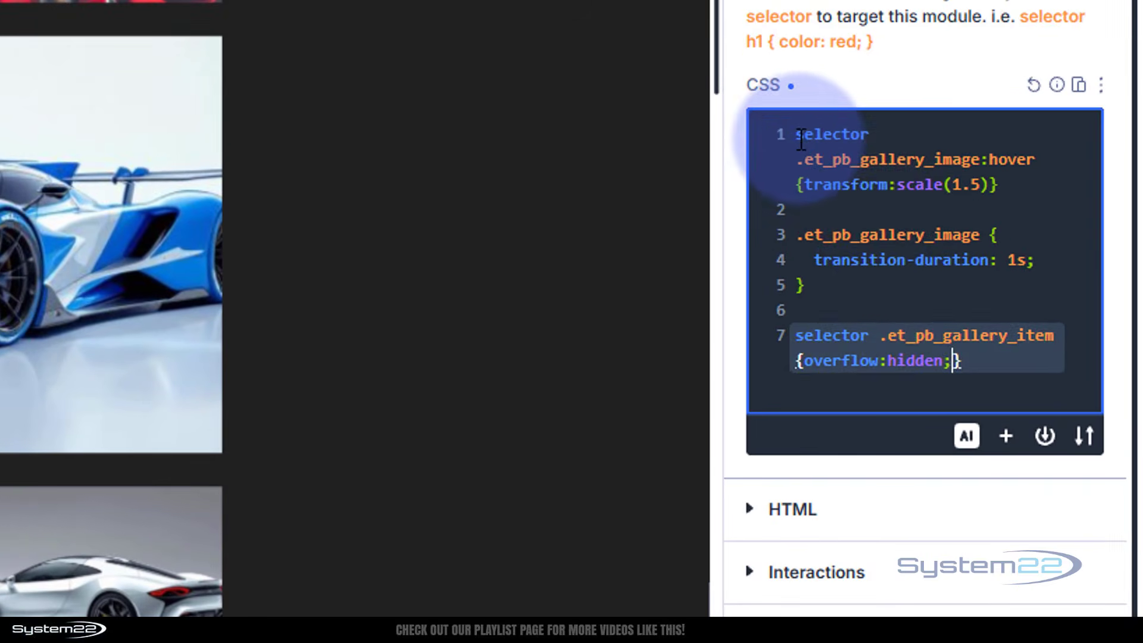
{"action": "left_click", "coordinate": [993, 344]}
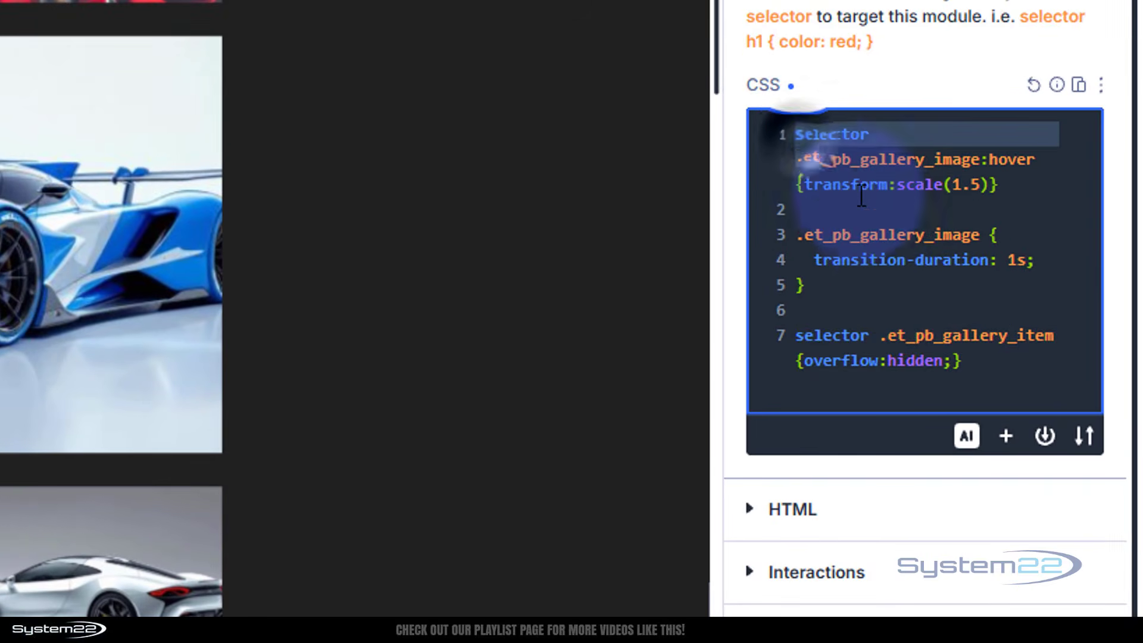
{"action": "left_click_drag", "start_coordinate": [861, 196], "coordinate": [990, 378]}
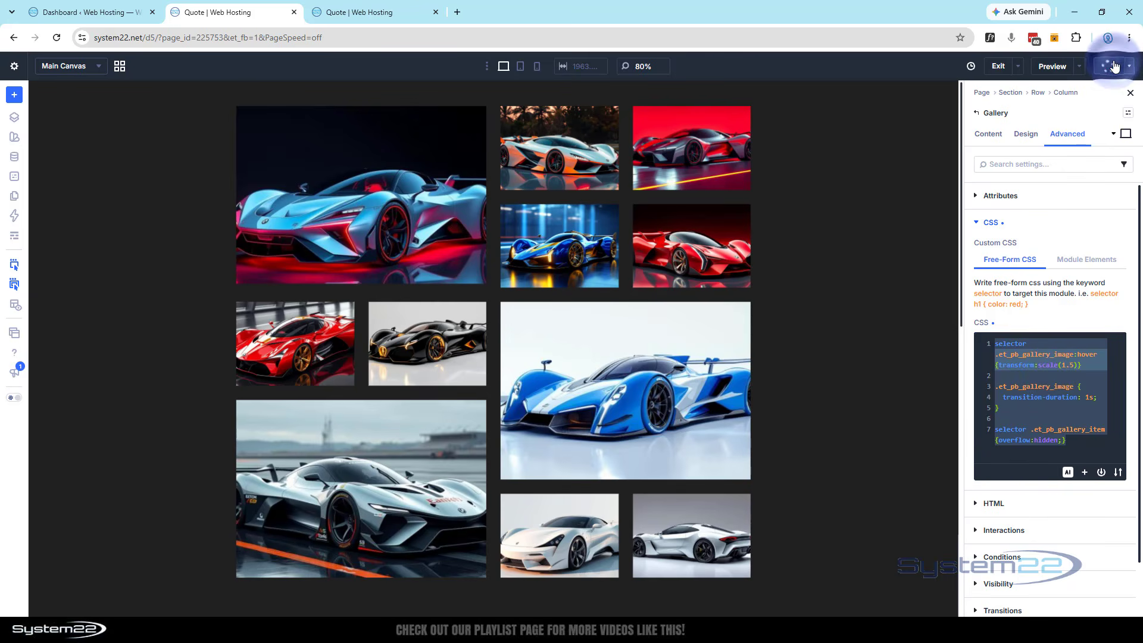
- Save the page and preview it on the front end, zoomed out to show more of the gallery
{"action": "left_click", "coordinate": [1082, 68]}
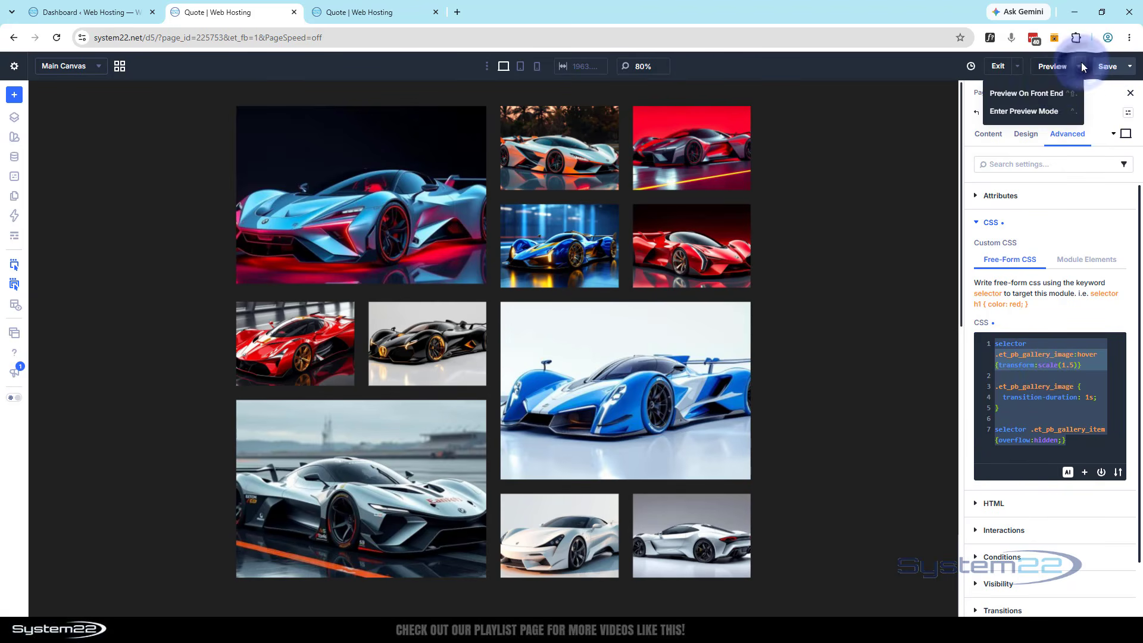
{"action": "left_click", "coordinate": [1036, 93]}
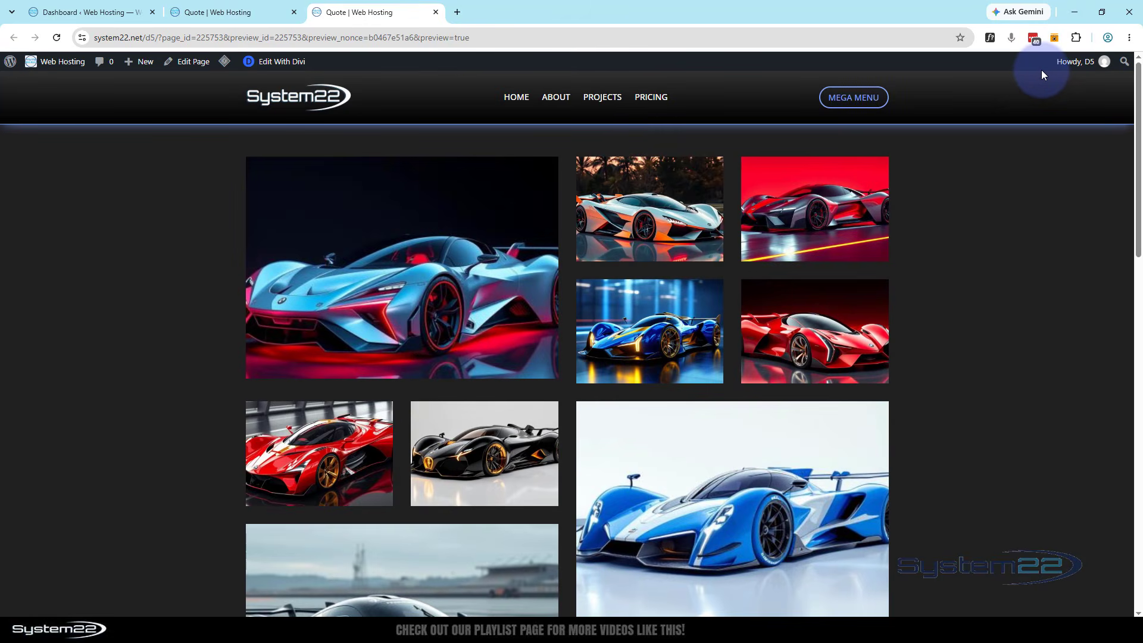
{"action": "key", "text": "ctrl+minus"}
{"action": "key", "text": "ctrl+minus"}
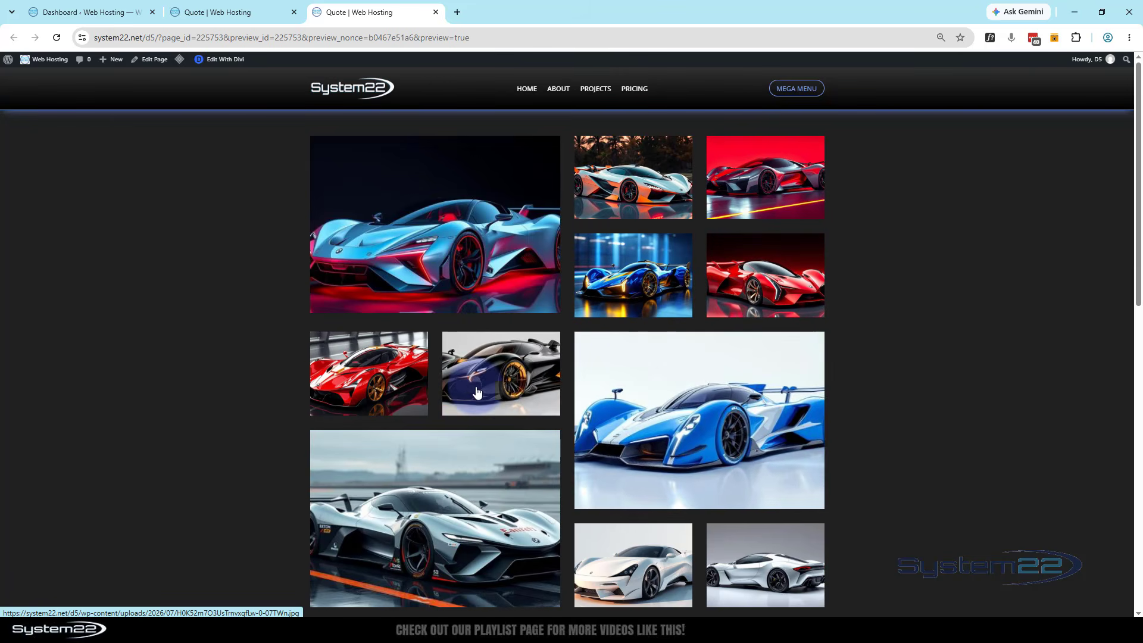
- Open and close the lightbox for the large first image, the small black car and the large blue and white car
{"action": "left_click", "coordinate": [434, 250]}
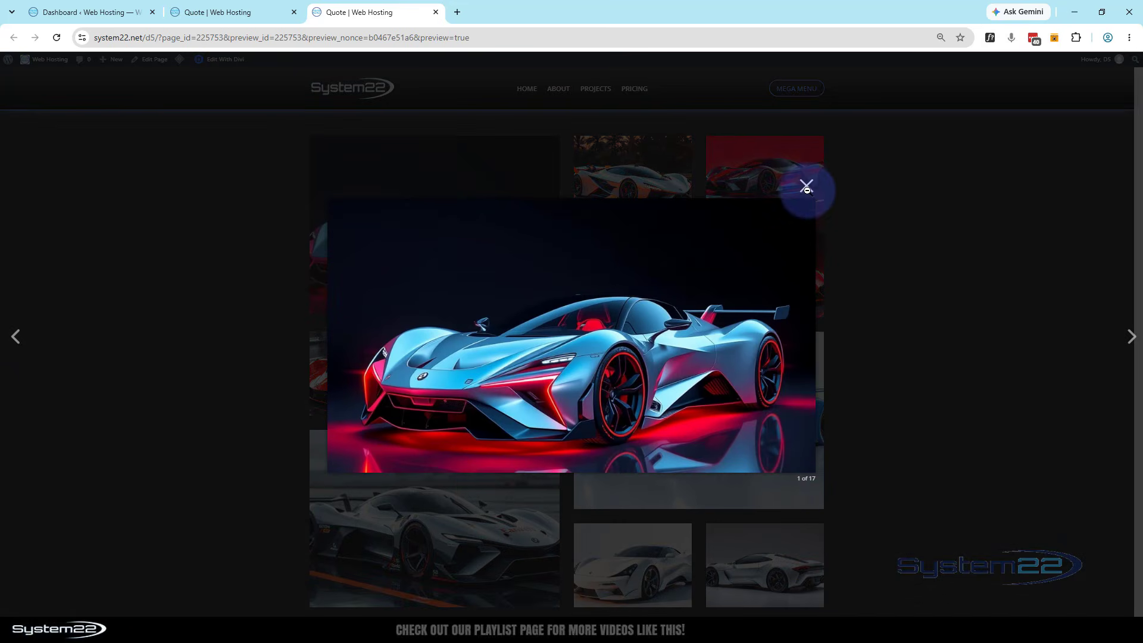
{"action": "left_click", "coordinate": [813, 194]}
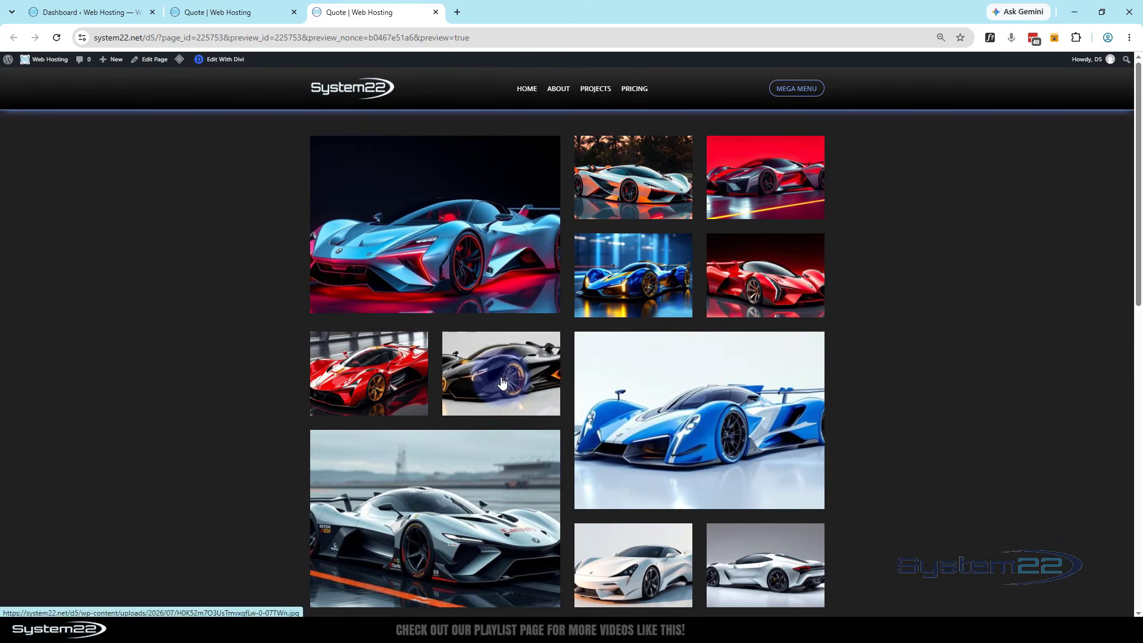
{"action": "left_click", "coordinate": [778, 267]}
{"action": "left_click", "coordinate": [813, 187]}
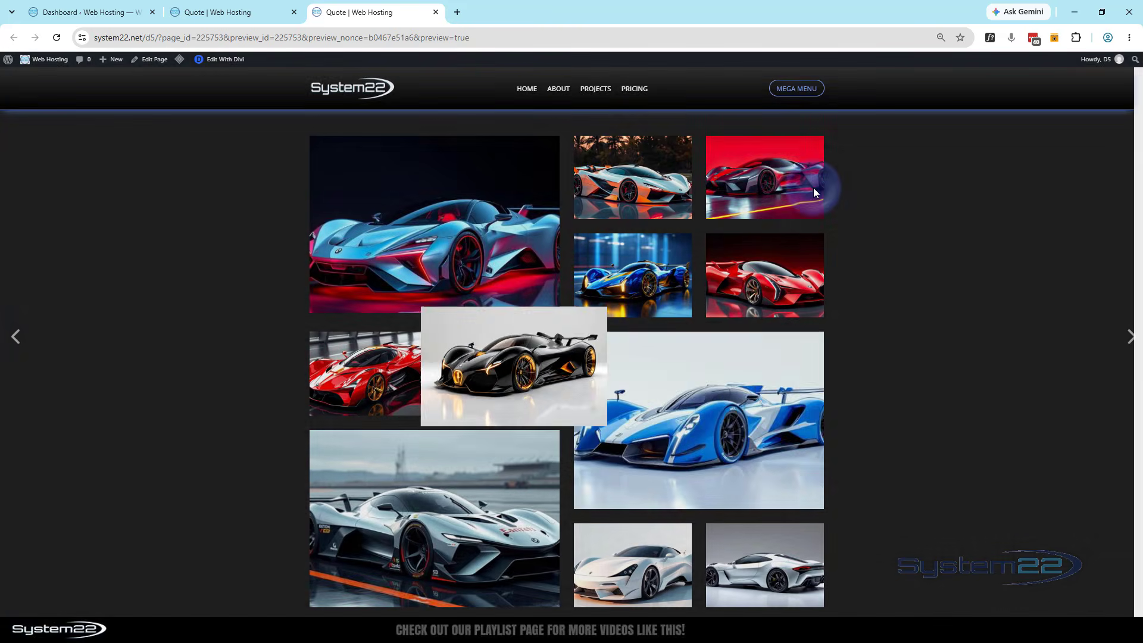
{"action": "left_click", "coordinate": [740, 421]}
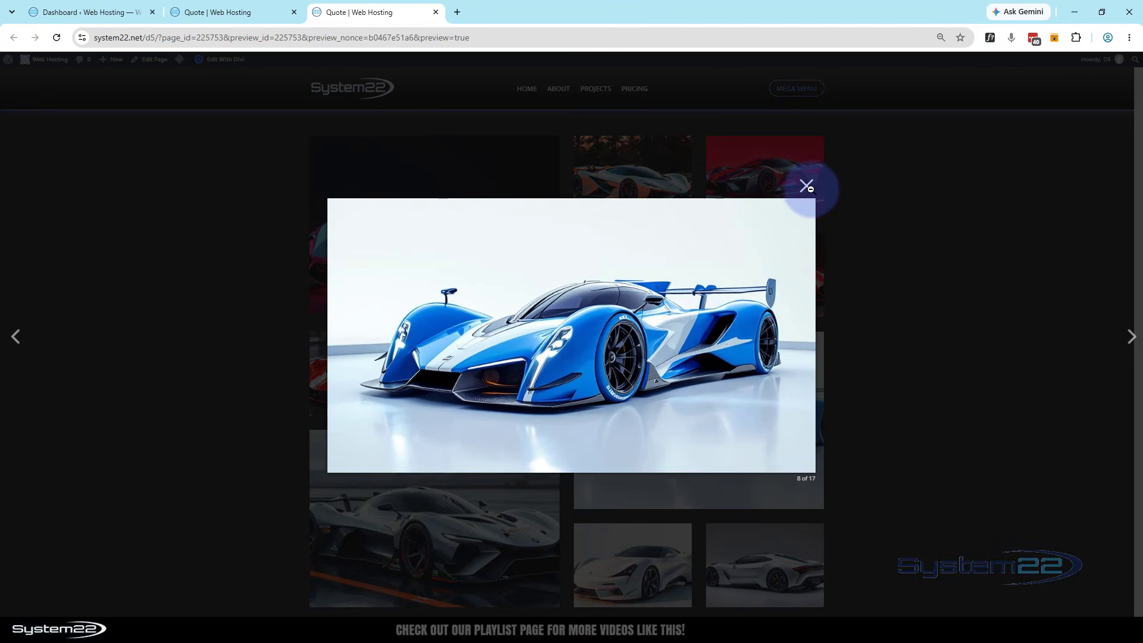
{"action": "left_click", "coordinate": [806, 186]}
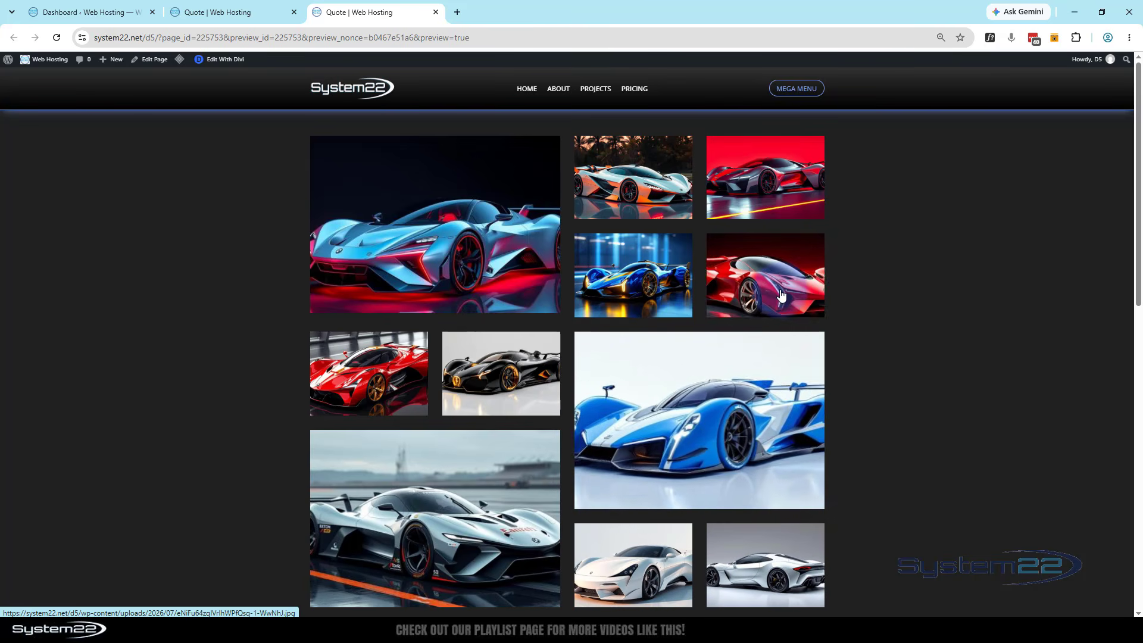
- Check the lightbox on the orange and white car, the small red and white car and the large silver race car, closing each
{"action": "left_click", "coordinate": [639, 186]}
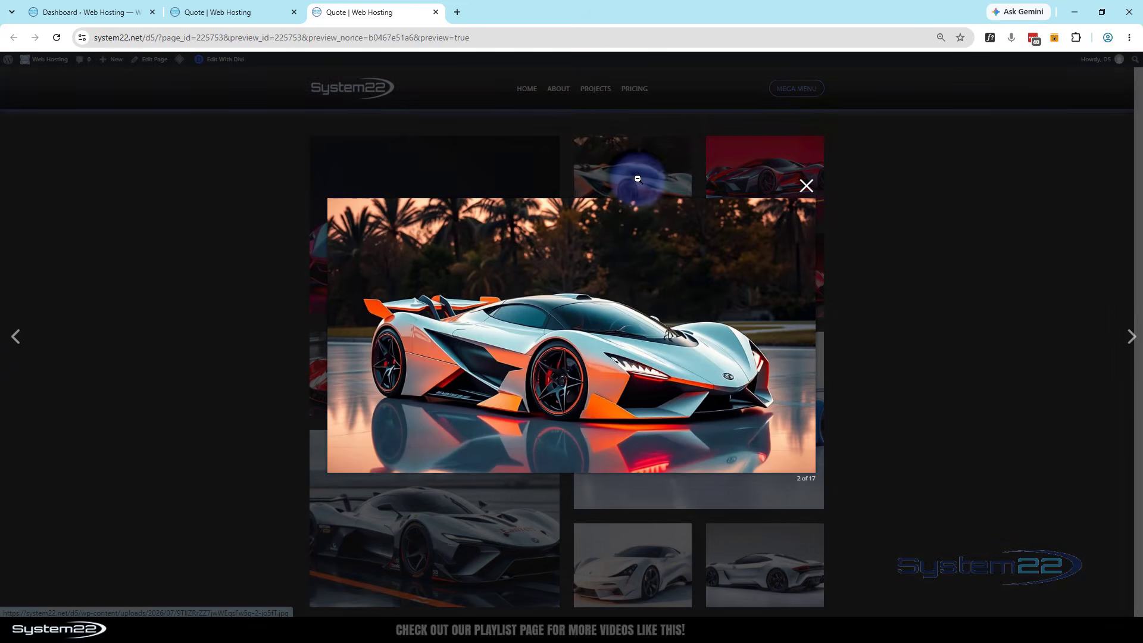
{"action": "left_click", "coordinate": [808, 186]}
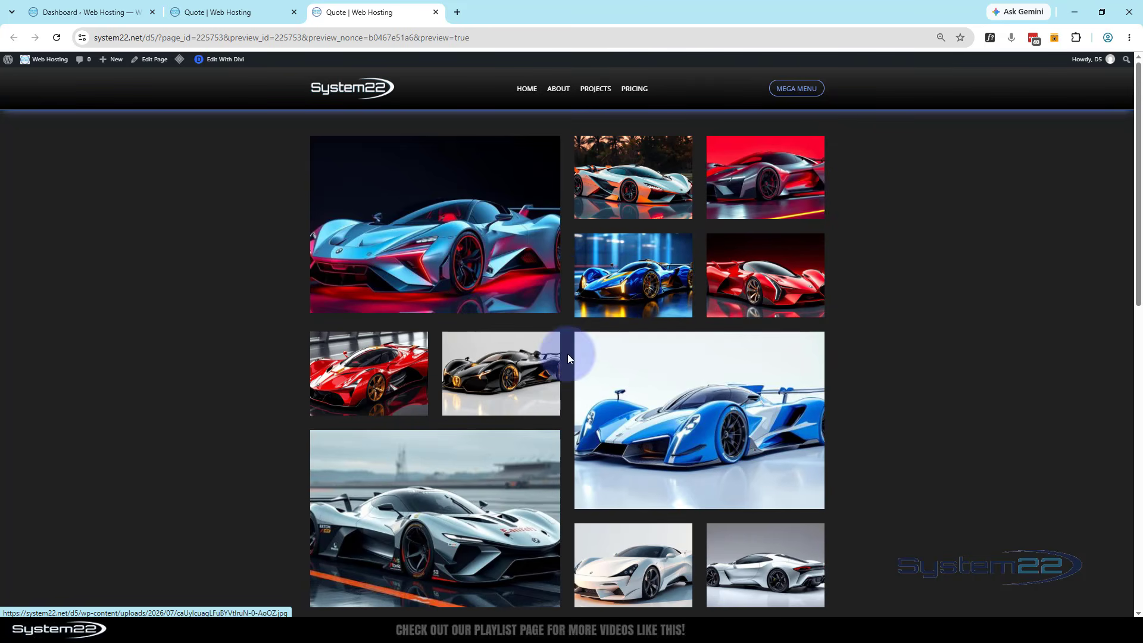
{"action": "left_click", "coordinate": [375, 399]}
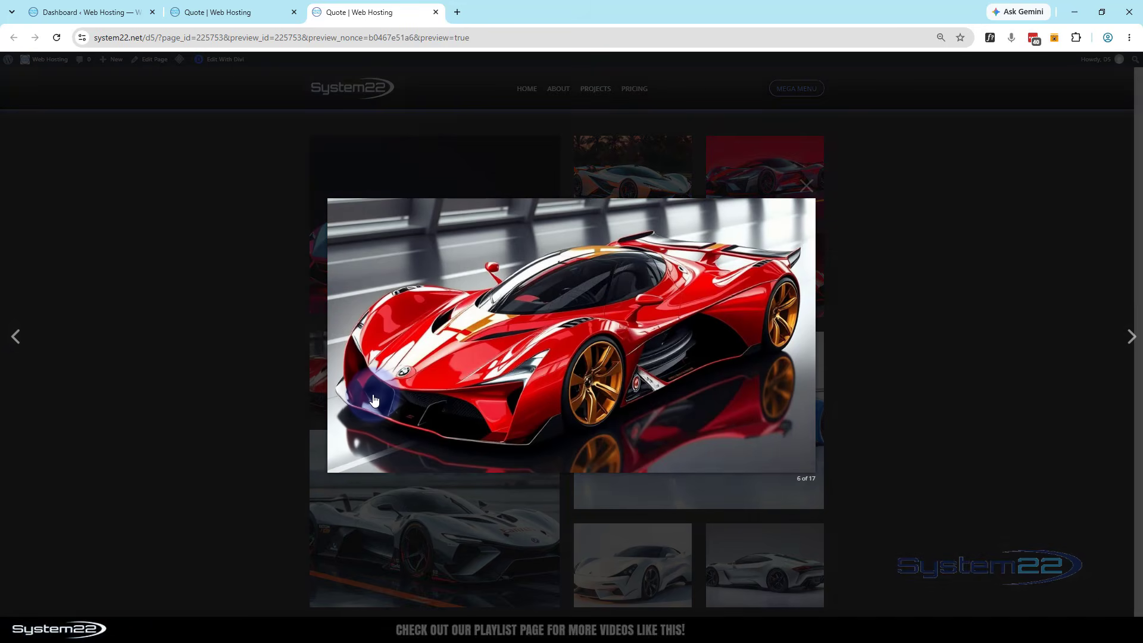
{"action": "left_click", "coordinate": [812, 194]}
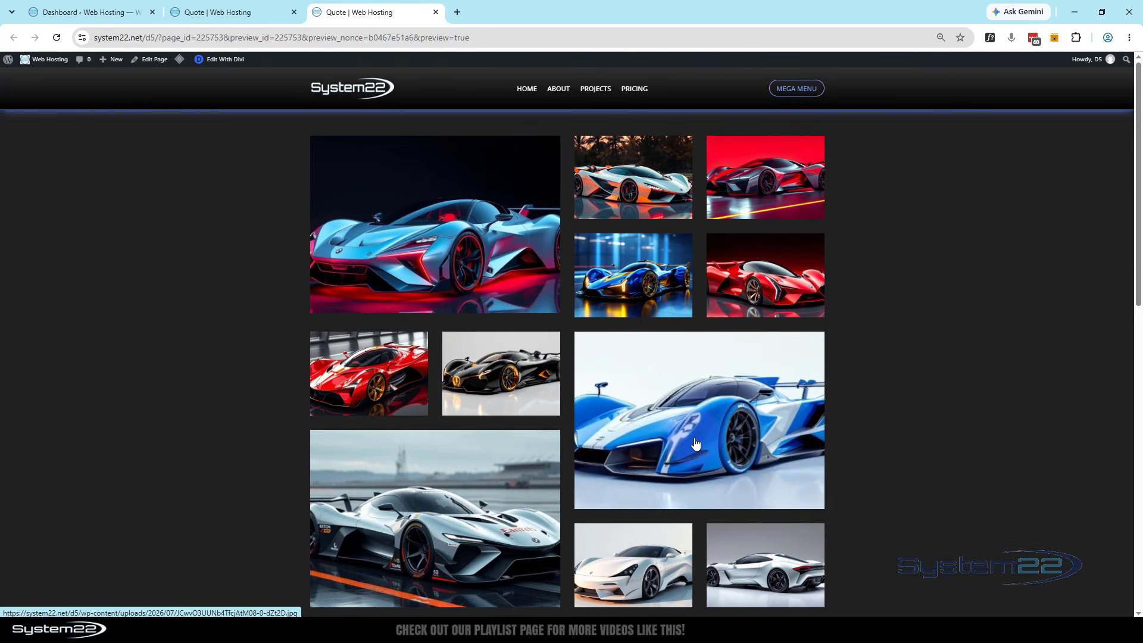
{"action": "left_click", "coordinate": [503, 484]}
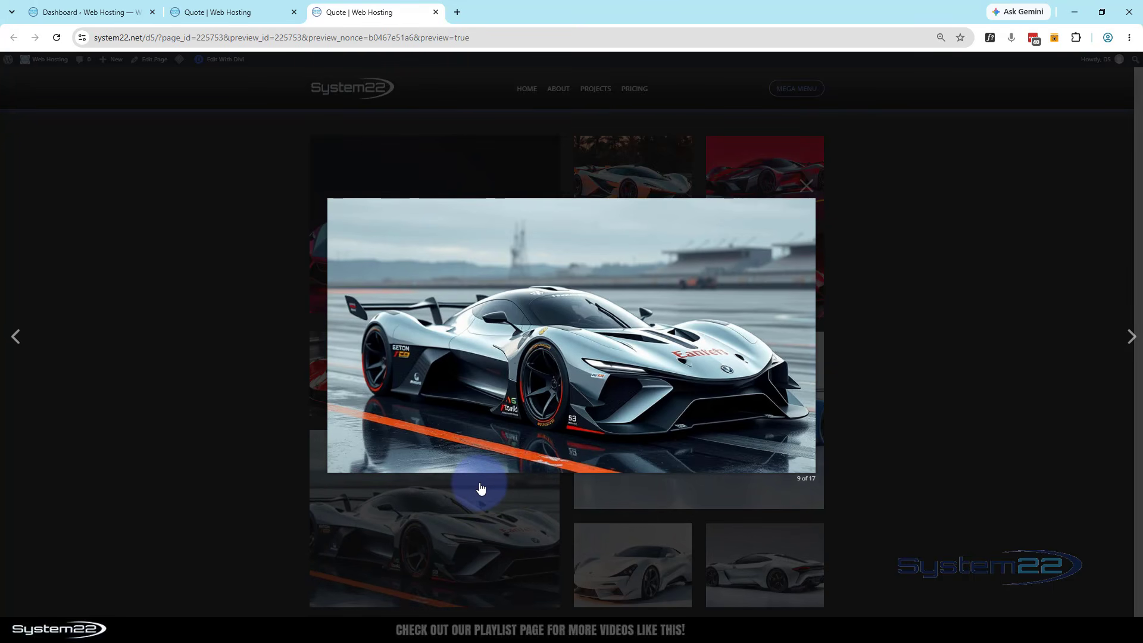
{"action": "left_click", "coordinate": [807, 187]}
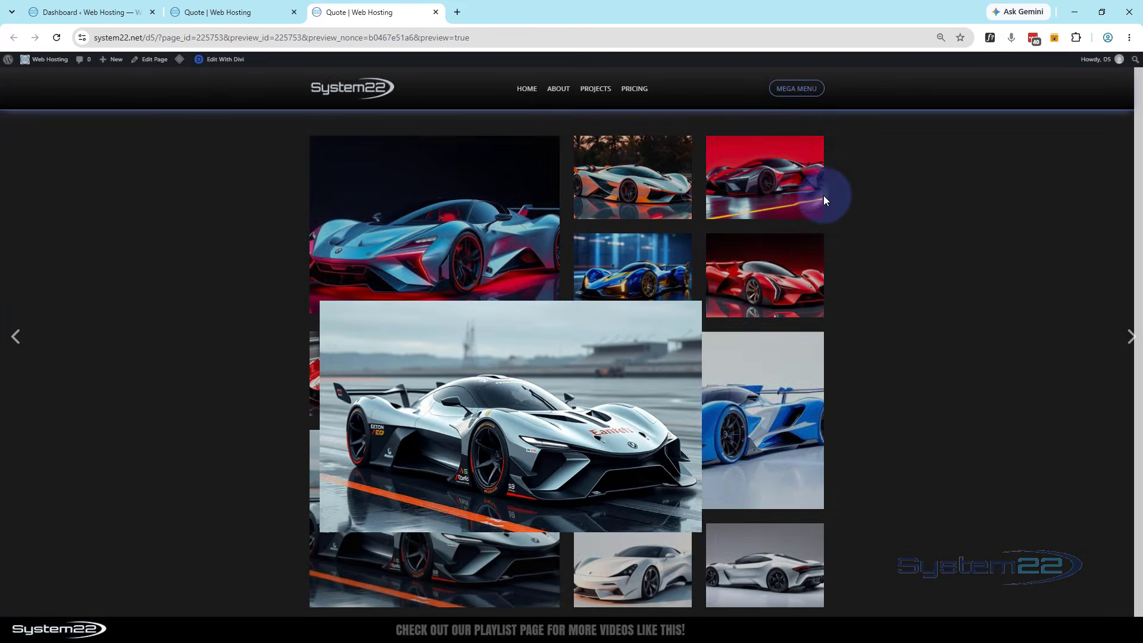